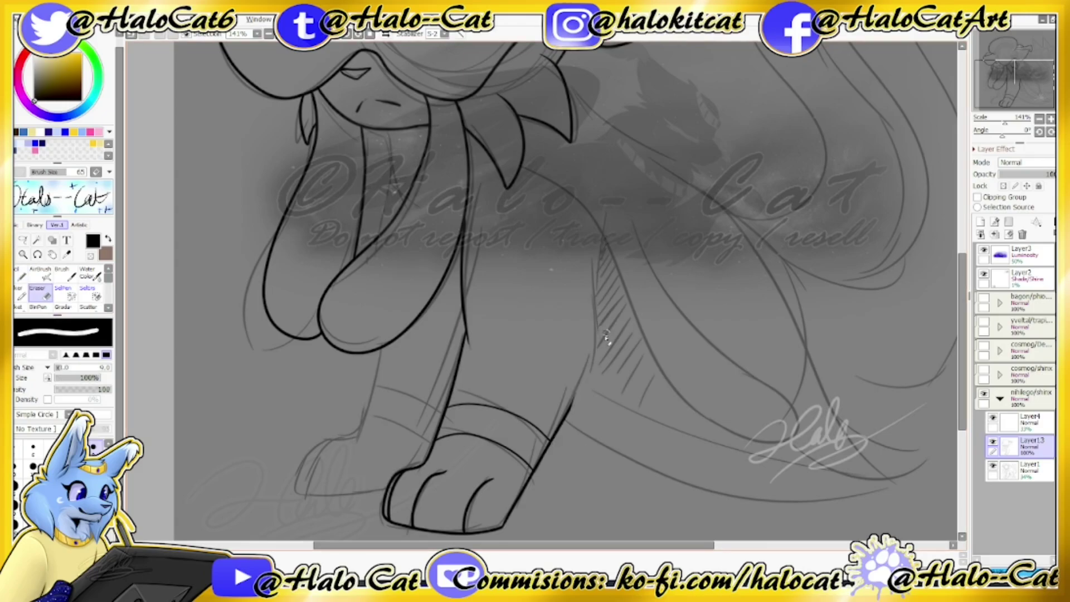
# Ink the far front leg, the body outline and the two long tails with the pointed star behind them.
pyautogui.moveTo(381, 349); pyautogui.dragTo(363, 414)
pyautogui.moveTo(451, 411)
pyautogui.mouseDown()
pyautogui.moveTo(312, 413)
pyautogui.moveTo(234, 502)
pyautogui.moveTo(167, 529)
pyautogui.mouseUp()
pyautogui.moveTo(586, 97)
pyautogui.mouseDown()
pyautogui.moveTo(457, 432)
pyautogui.moveTo(507, 527)
pyautogui.mouseUp()
pyautogui.moveTo(424, 379)
pyautogui.mouseDown()
pyautogui.moveTo(435, 187)
pyautogui.moveTo(547, 398)
pyautogui.mouseUp()
pyautogui.moveTo(413, 214); pyautogui.dragTo(418, 434)
pyautogui.moveTo(517, 290); pyautogui.dragTo(607, 390)
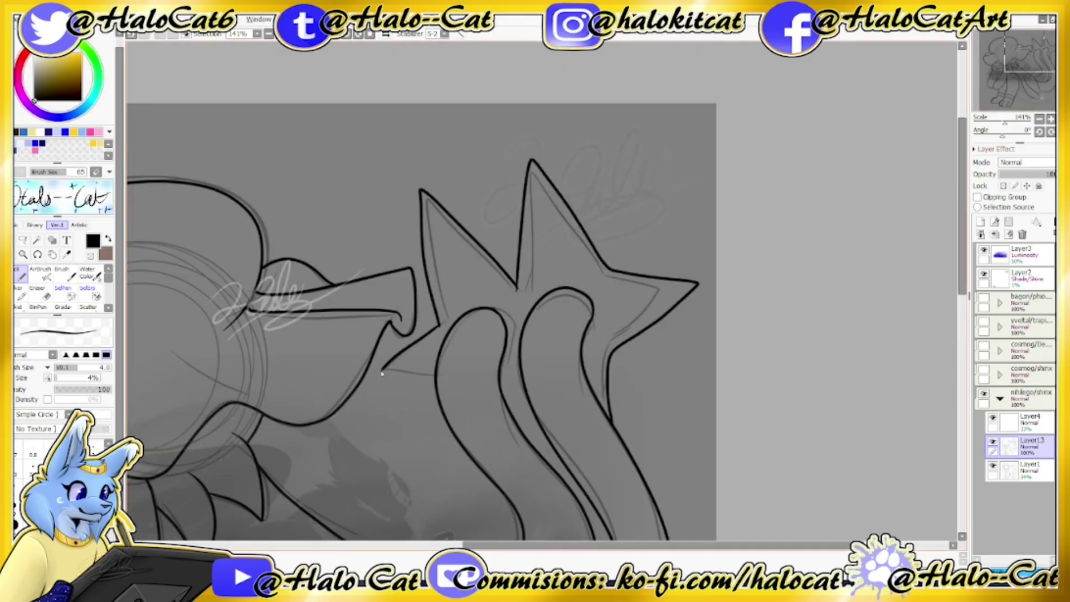
# Ink the outer tail curve, the hind leg and the lower edge of the hind foot over the sketch.
pyautogui.moveTo(559, 467); pyautogui.dragTo(641, 258)
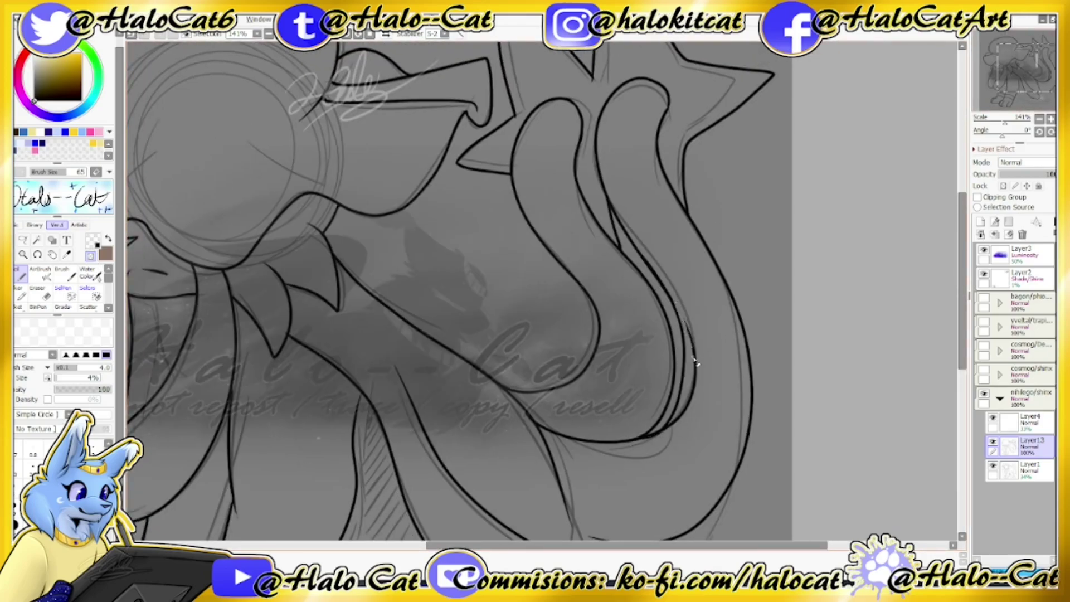
pyautogui.moveTo(379, 418); pyautogui.dragTo(438, 217)
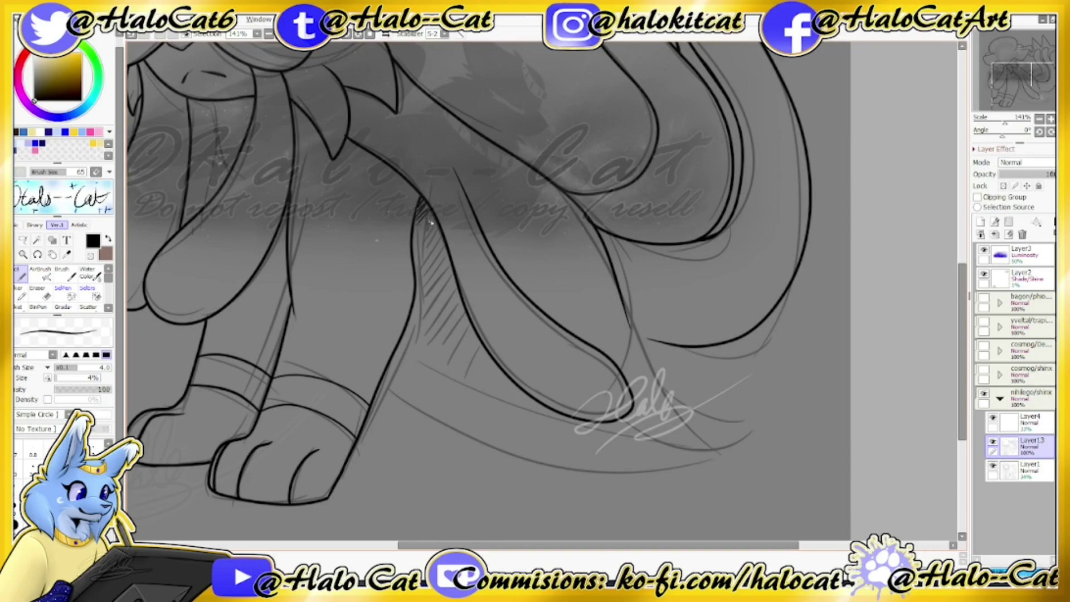
pyautogui.moveTo(379, 388)
pyautogui.mouseDown()
pyautogui.moveTo(724, 456)
pyautogui.moveTo(616, 424)
pyautogui.mouseUp()
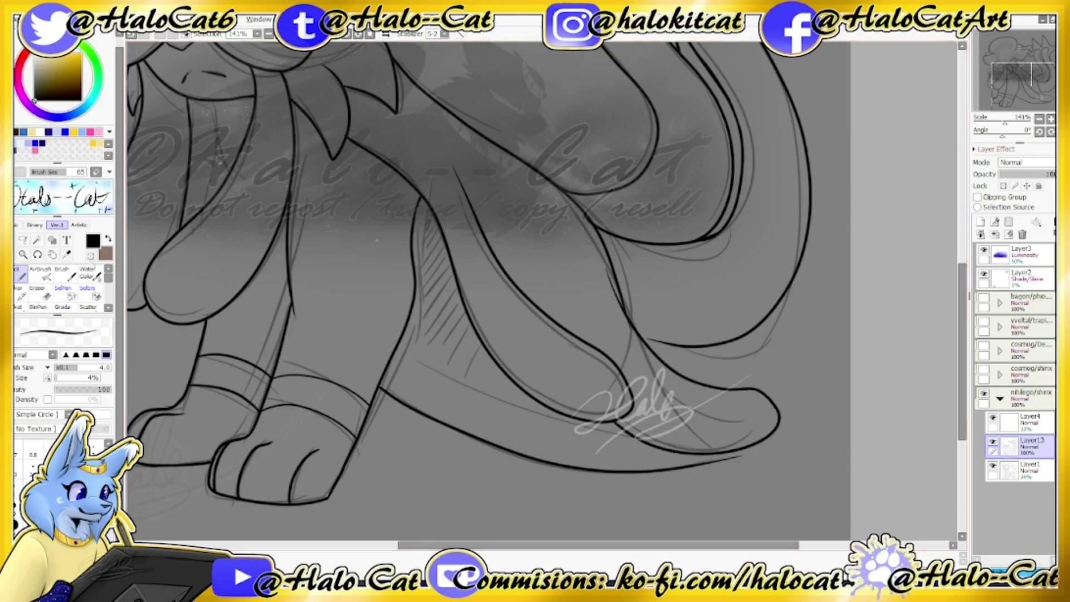
# Fill the gap between the front leg and hind leg with dense black hatching.
pyautogui.moveTo(421, 198); pyautogui.dragTo(543, 407)
pyautogui.moveTo(423, 207)
pyautogui.mouseDown()
pyautogui.moveTo(446, 284)
pyautogui.moveTo(436, 326)
pyautogui.moveTo(440, 268)
pyautogui.moveTo(446, 335)
pyautogui.moveTo(490, 374)
pyautogui.mouseUp()
pyautogui.hotkey('ctrl', 'd')
pyautogui.scroll(-3, 676, 350)
pyautogui.scroll(2, 676, 349)
pyautogui.scroll(5, 677, 350)
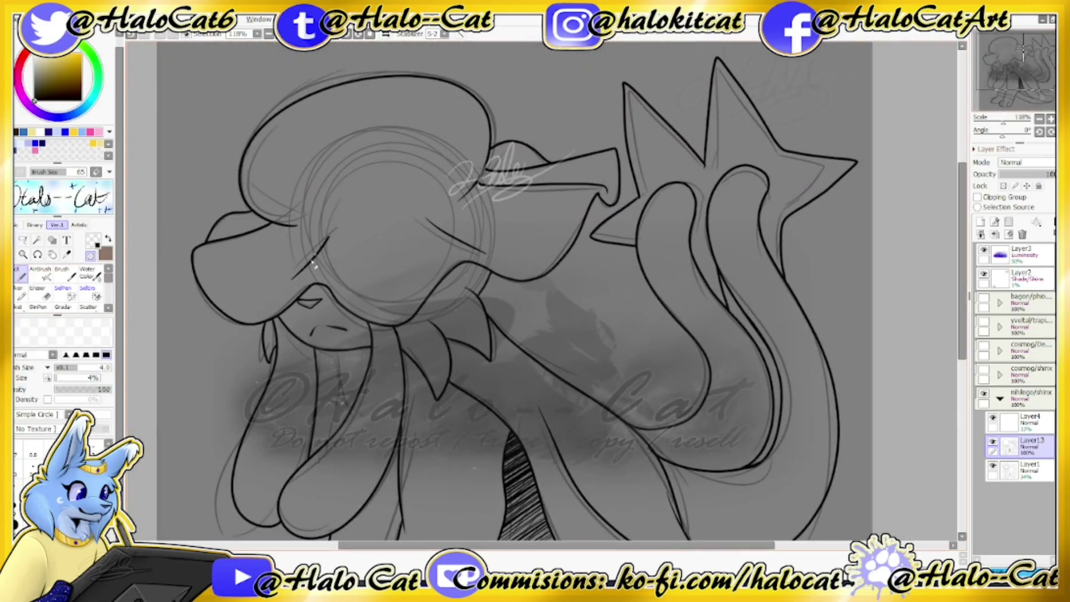
# Ink the small circles on the hanging tentacle tips and the star markings on the hat's dome.
pyautogui.moveTo(444, 411); pyautogui.dragTo(513, 425)
pyautogui.moveTo(416, 438); pyautogui.dragTo(439, 281)
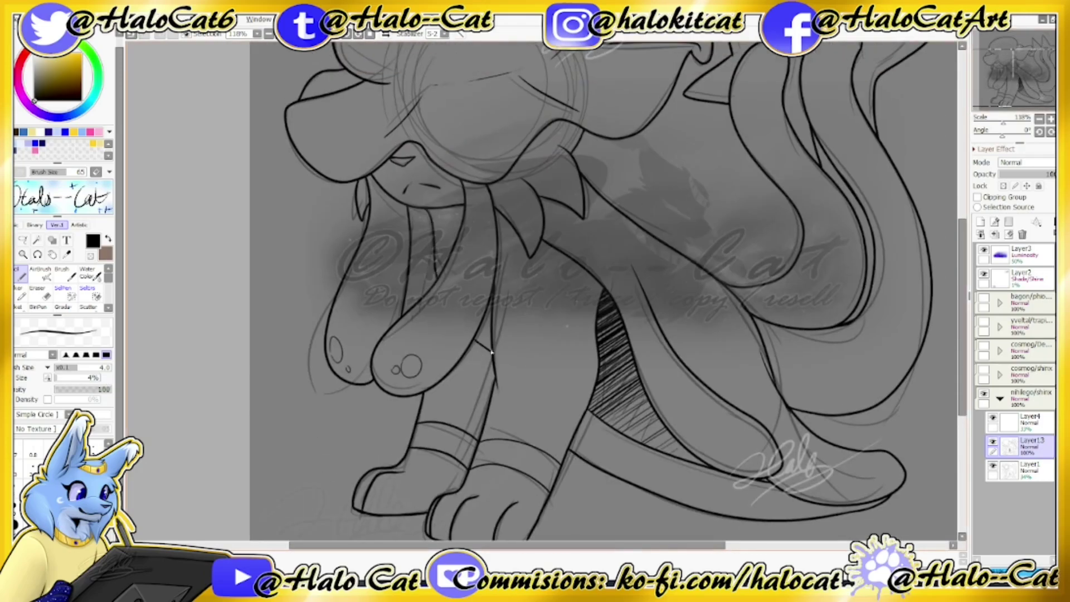
pyautogui.scroll(3, 419, 225)
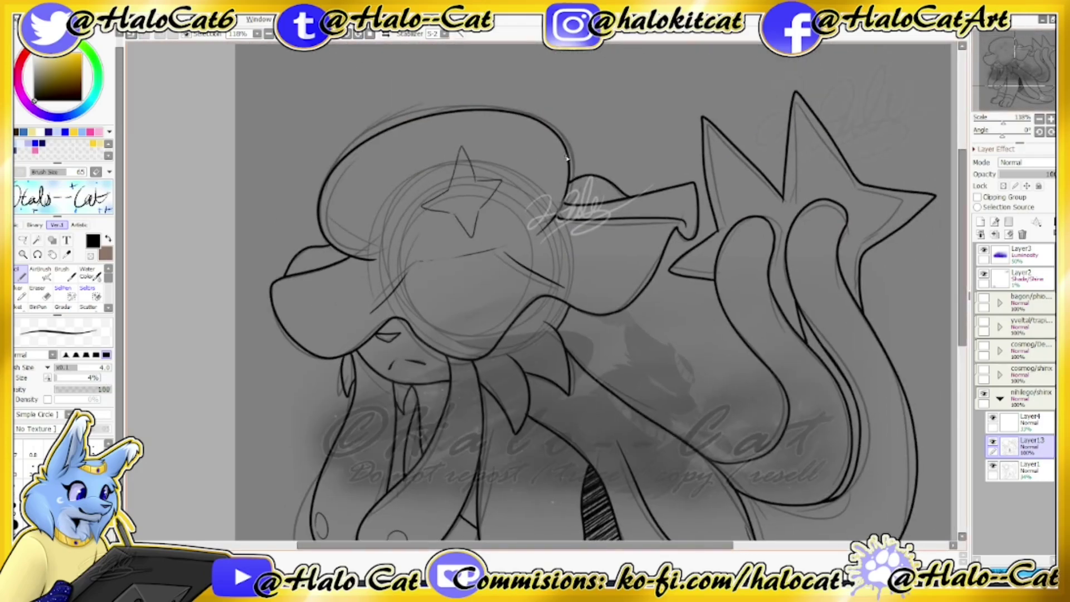
pyautogui.scroll(-4, 391, 270)
pyautogui.scroll(2, 390, 269)
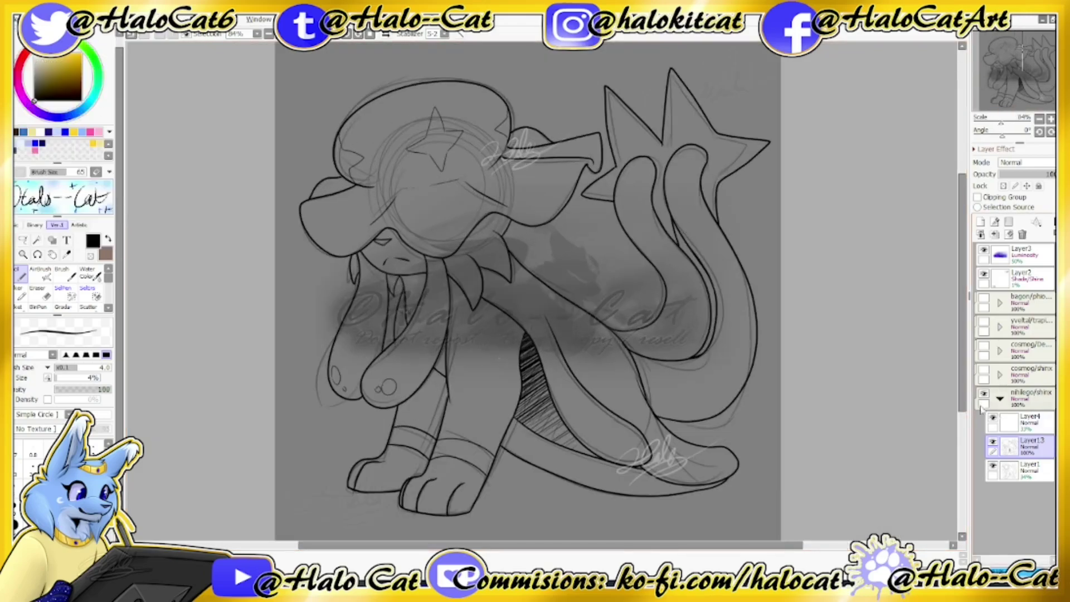
# Set the colour to light blue and select the empty background around the inked figure.
pyautogui.hotkey('ctrl', 'Tab')
pyautogui.hotkey('ctrl', 'Tab')
pyautogui.hotkey('ctrl', 'Tab')
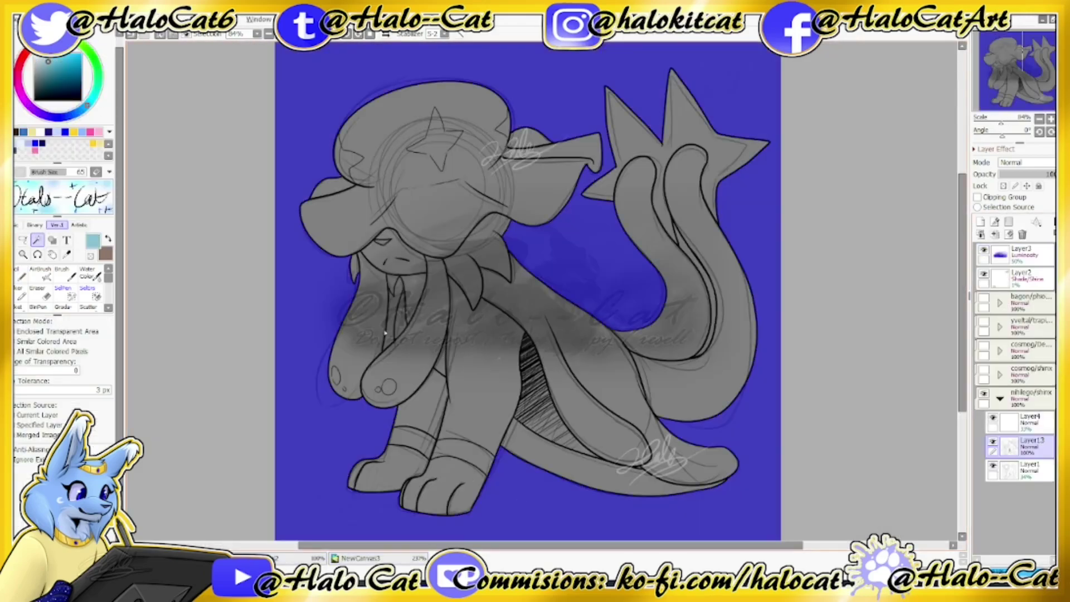
# Fill the figure with flat light blue on a new layer beneath the line art and softly fade the middle of the hat's dome.
pyautogui.scroll(3, 300, 341)
pyautogui.scroll(5, 299, 341)
pyautogui.scroll(-5, 299, 341)
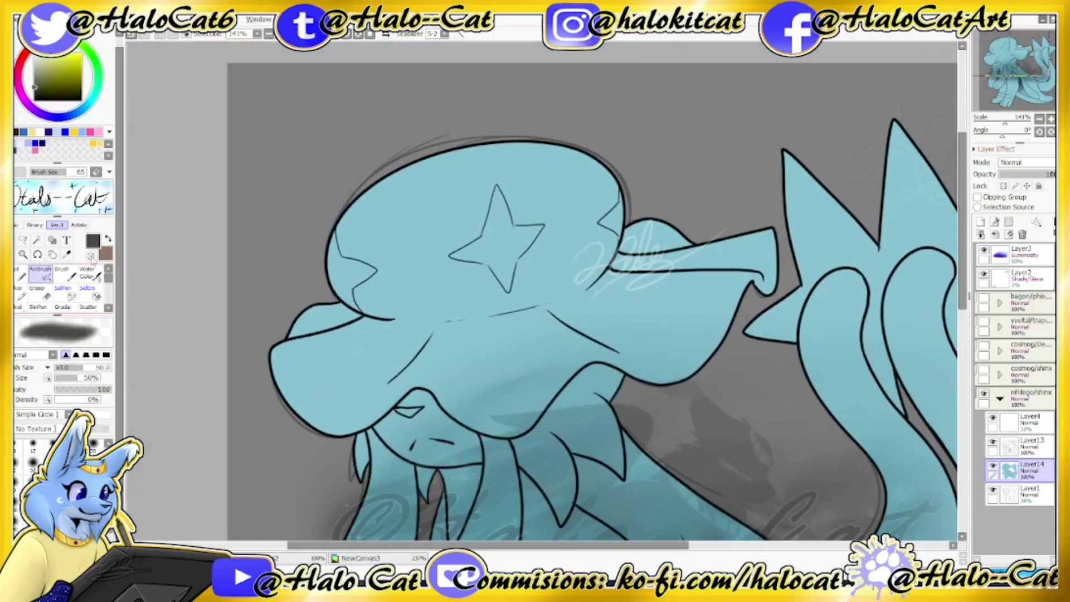
pyautogui.moveTo(402, 201); pyautogui.dragTo(490, 245)
pyautogui.moveTo(446, 184); pyautogui.dragTo(524, 268)
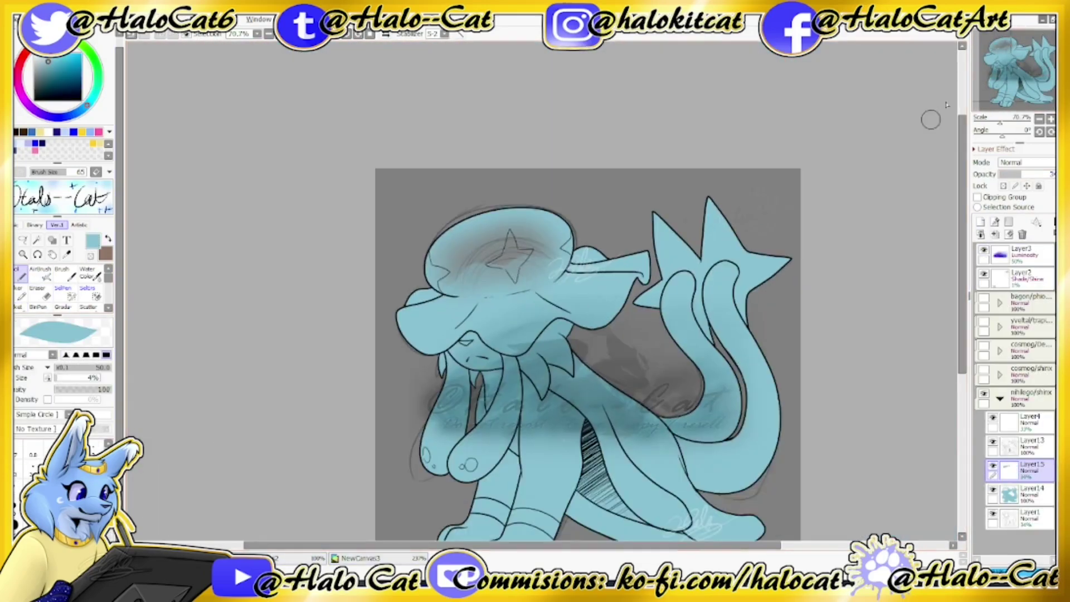
# Paint a golden-yellow trim along the hat's brim on Layer14 and its faint far edge through the dome on Layer15.
pyautogui.click(1026, 493)
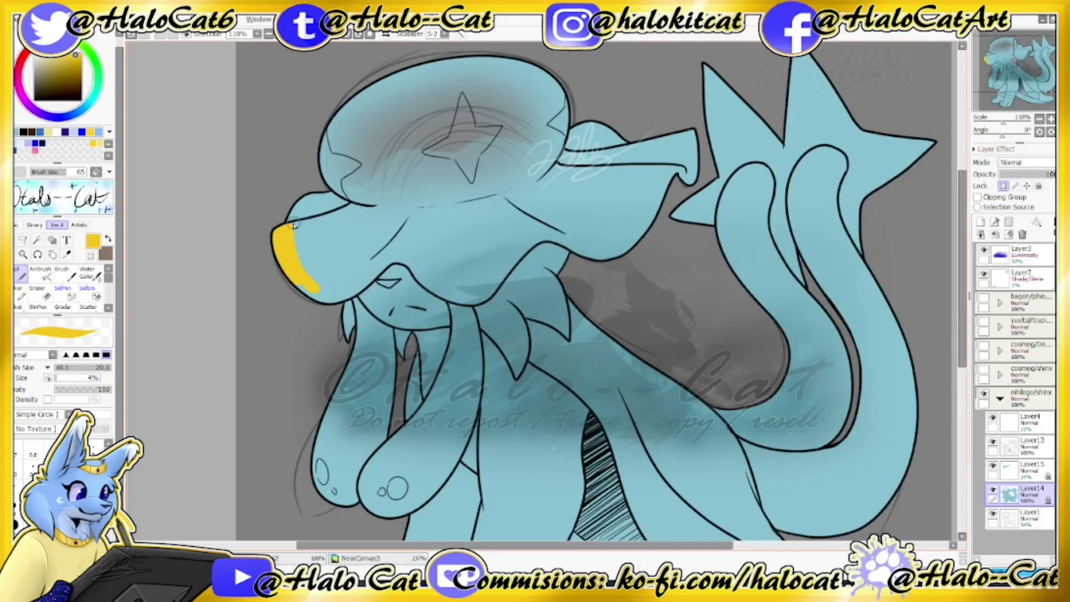
pyautogui.moveTo(303, 281)
pyautogui.mouseDown()
pyautogui.moveTo(388, 259)
pyautogui.moveTo(438, 293)
pyautogui.moveTo(551, 235)
pyautogui.mouseUp()
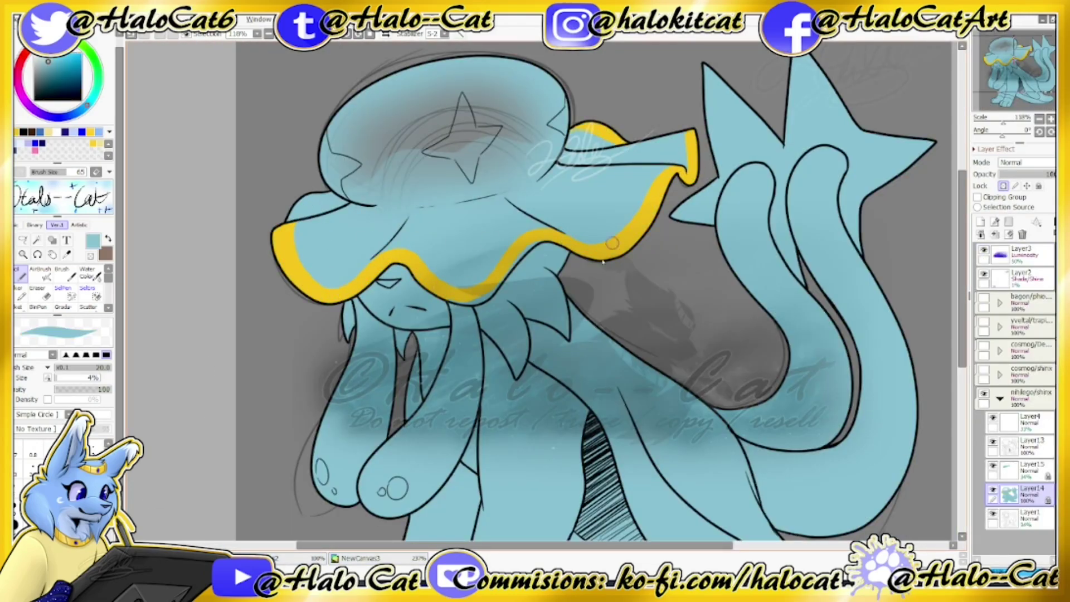
pyautogui.click(1029, 471)
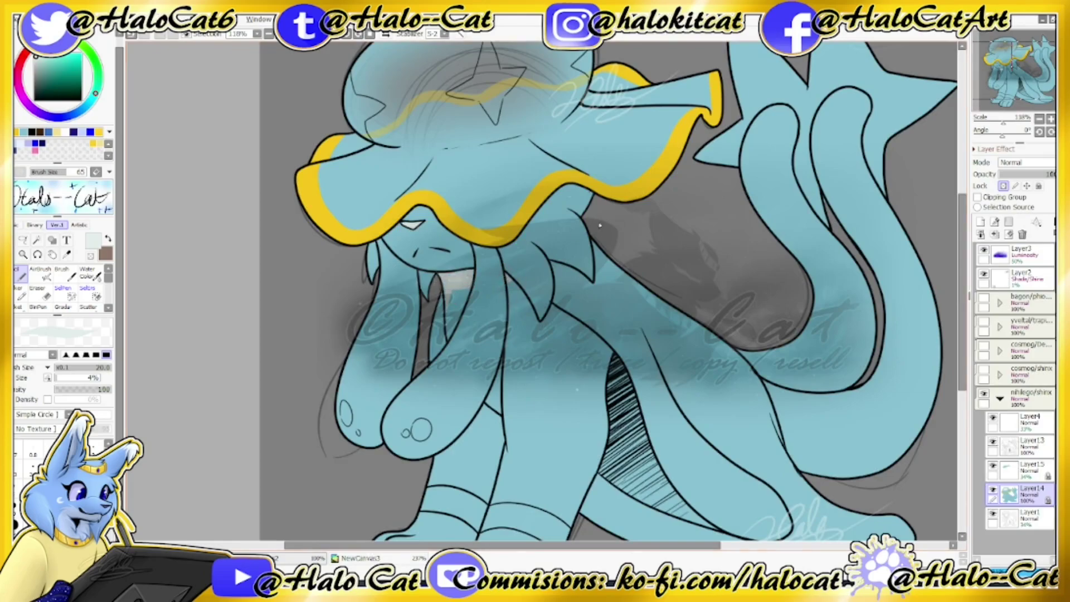
# Paint the hind body, hind leg and lower tails pale white on Layer14.
pyautogui.scroll(-3, 600, 225)
pyautogui.moveTo(530, 178)
pyautogui.mouseDown()
pyautogui.moveTo(557, 290)
pyautogui.moveTo(541, 434)
pyautogui.mouseUp()
pyautogui.scroll(3, 698, 347)
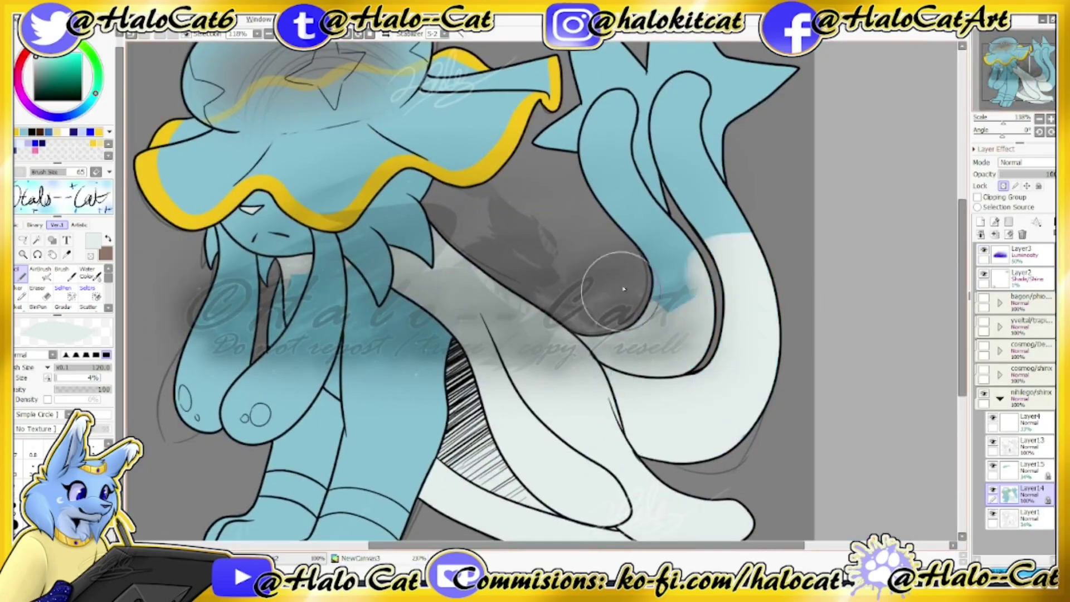
# Finish the tails in pale white and colour the large star behind them golden yellow.
pyautogui.scroll(-2, 697, 347)
pyautogui.moveTo(675, 106)
pyautogui.mouseDown()
pyautogui.moveTo(702, 234)
pyautogui.moveTo(820, 257)
pyautogui.moveTo(763, 297)
pyautogui.mouseUp()
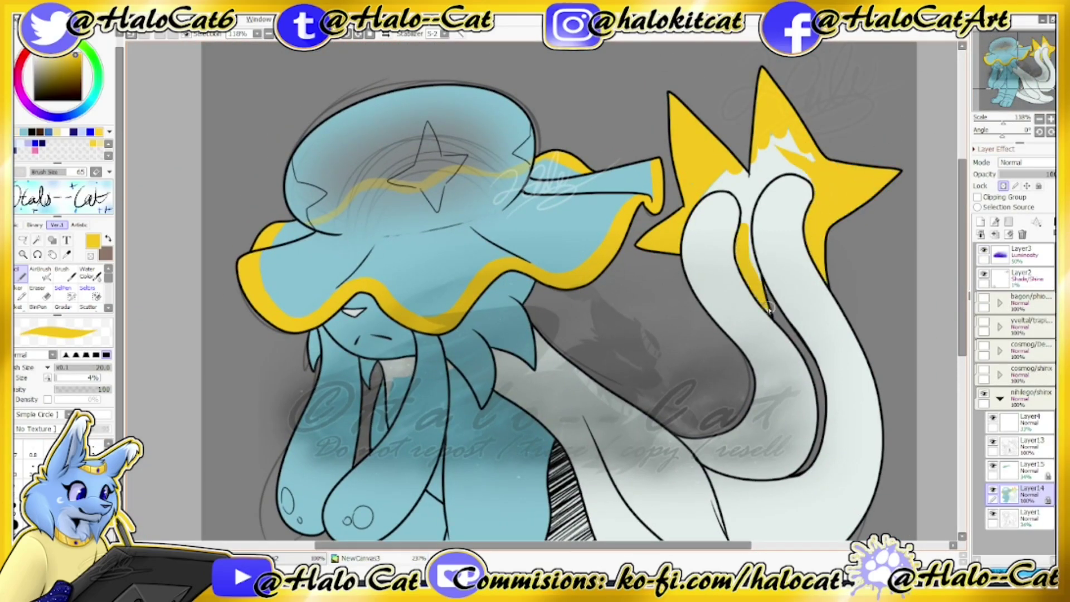
pyautogui.moveTo(732, 169); pyautogui.dragTo(786, 178)
pyautogui.press('e')
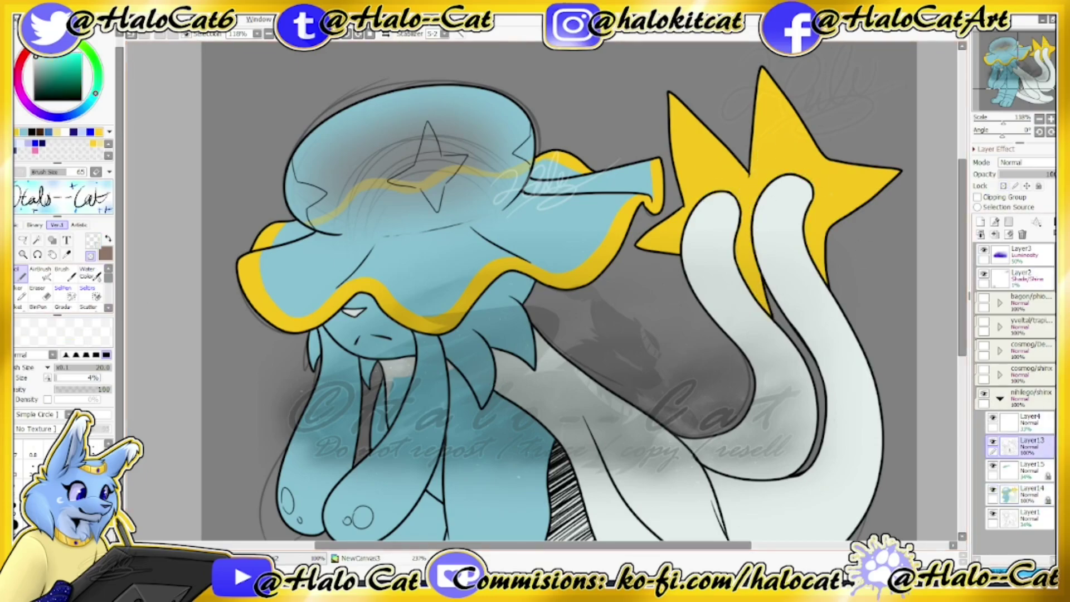
# Colour the hanging tentacles and the ankle bands on both front legs pale white.
pyautogui.click(1033, 74)
pyautogui.moveTo(1033, 75); pyautogui.dragTo(1031, 89)
pyautogui.moveTo(446, 340); pyautogui.dragTo(501, 348)
pyautogui.click(1031, 69)
pyautogui.moveTo(391, 192)
pyautogui.mouseDown()
pyautogui.moveTo(357, 335)
pyautogui.moveTo(419, 220)
pyautogui.moveTo(474, 240)
pyautogui.moveTo(424, 385)
pyautogui.moveTo(486, 194)
pyautogui.mouseUp()
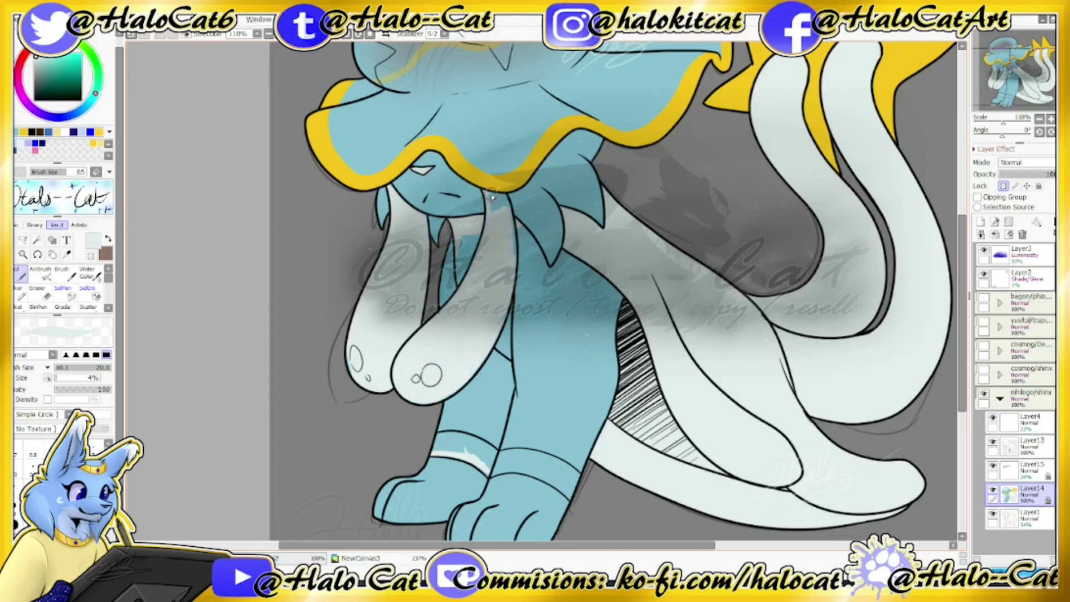
pyautogui.moveTo(438, 449); pyautogui.dragTo(580, 485)
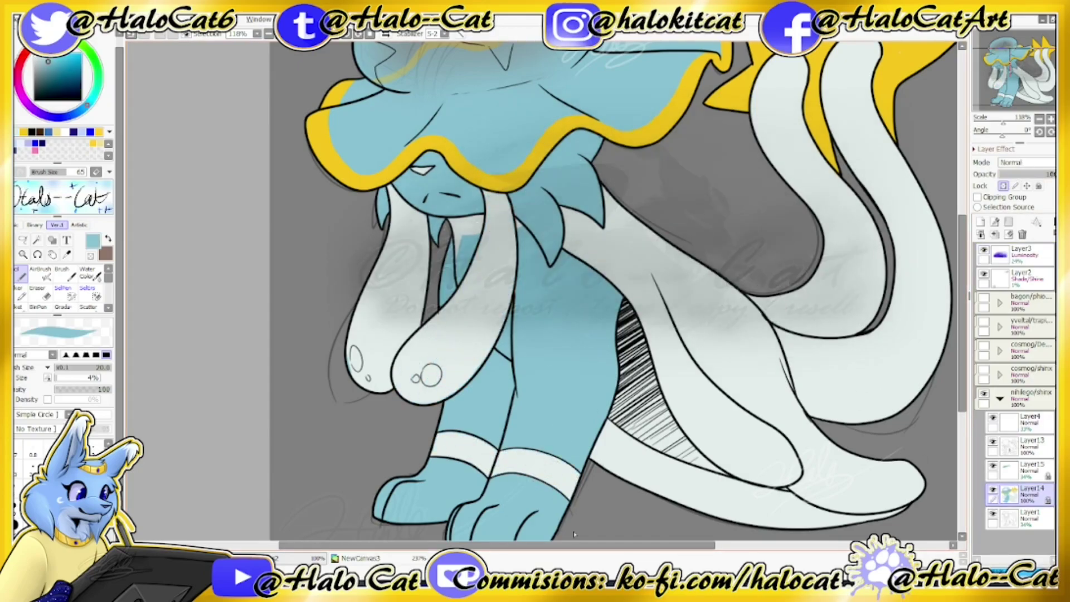
# Repaint the hat's brim and dome pale white, matching the translucent area on Layer15.
pyautogui.click(1015, 61)
pyautogui.click(36, 239)
pyautogui.click(557, 418)
pyautogui.click(21, 276)
pyautogui.click(1031, 470)
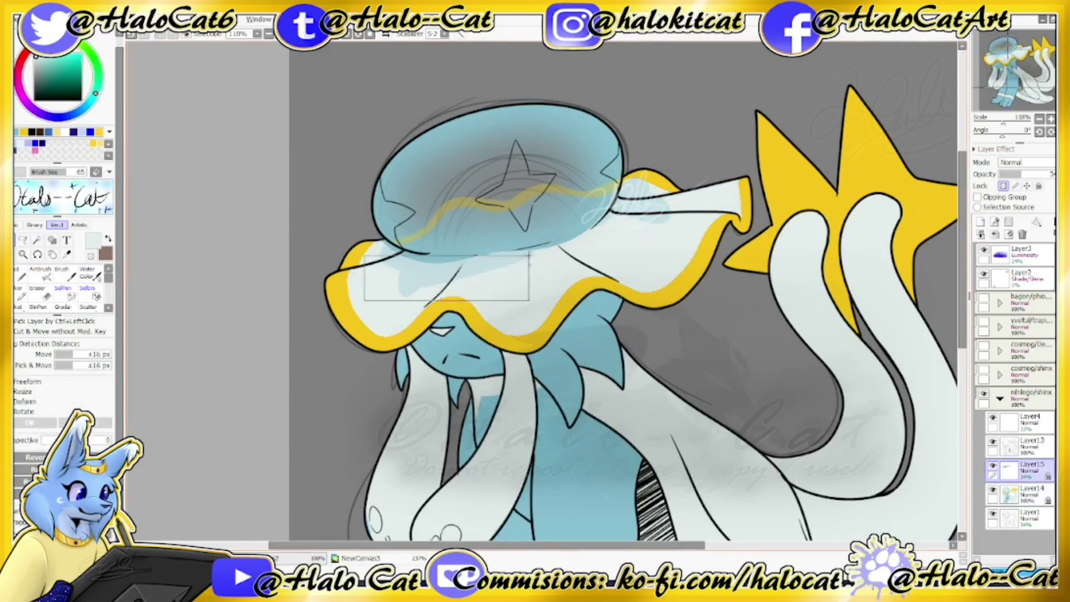
pyautogui.moveTo(402, 234); pyautogui.dragTo(503, 247)
pyautogui.keyDown('alt'); pyautogui.click(398, 240); pyautogui.keyUp('alt')
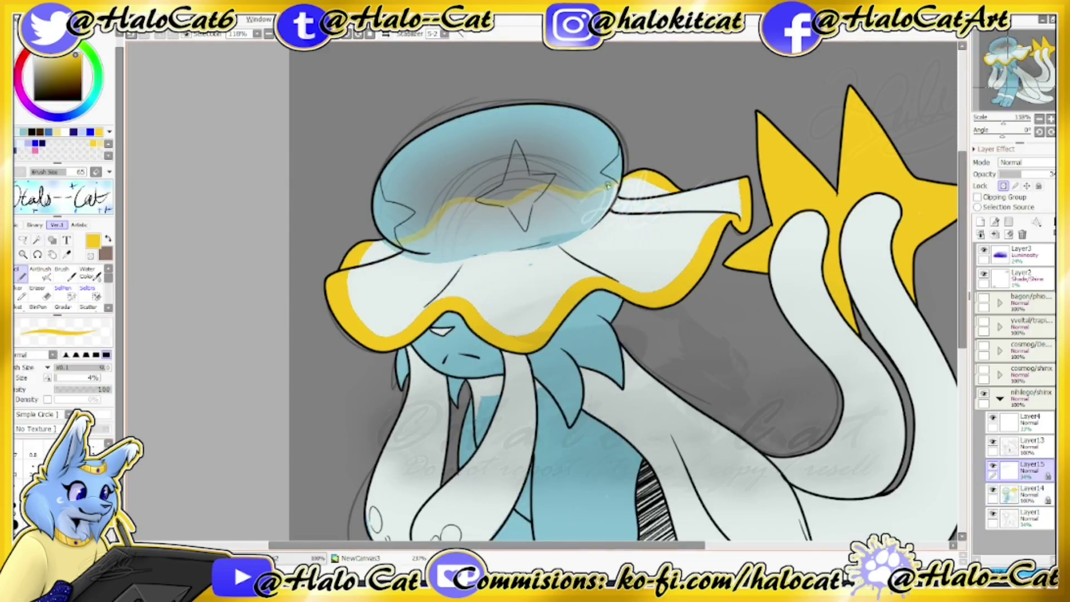
pyautogui.click(1032, 494)
pyautogui.moveTo(580, 201)
pyautogui.mouseDown()
pyautogui.moveTo(390, 167)
pyautogui.moveTo(614, 167)
pyautogui.mouseUp()
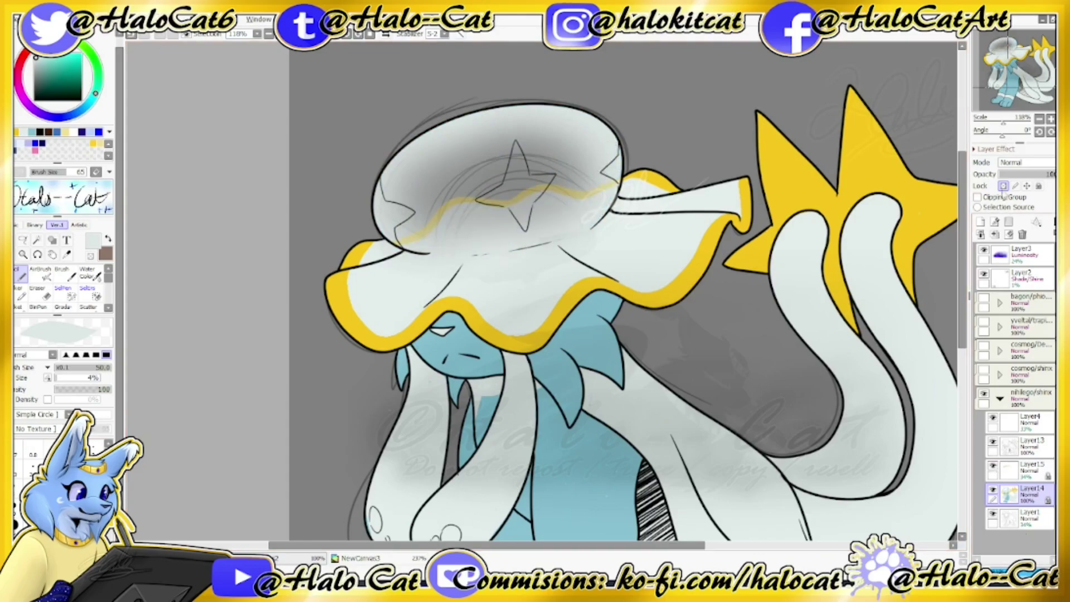
# Colour the star markings on the hat's dome golden yellow on a new layer.
pyautogui.press('c')
pyautogui.hotkey('ctrl', 'shift', 'n')
pyautogui.scroll(2, 573, 107)
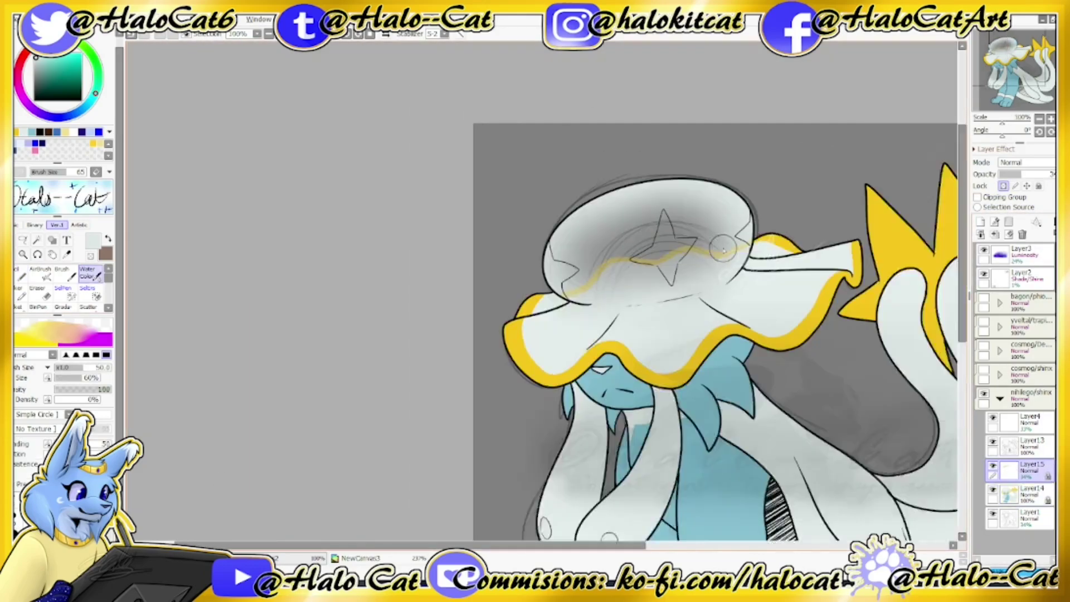
pyautogui.press('n')
pyautogui.keyDown('alt'); pyautogui.click(475, 312); pyautogui.keyUp('alt')
pyautogui.moveTo(476, 247); pyautogui.dragTo(479, 281)
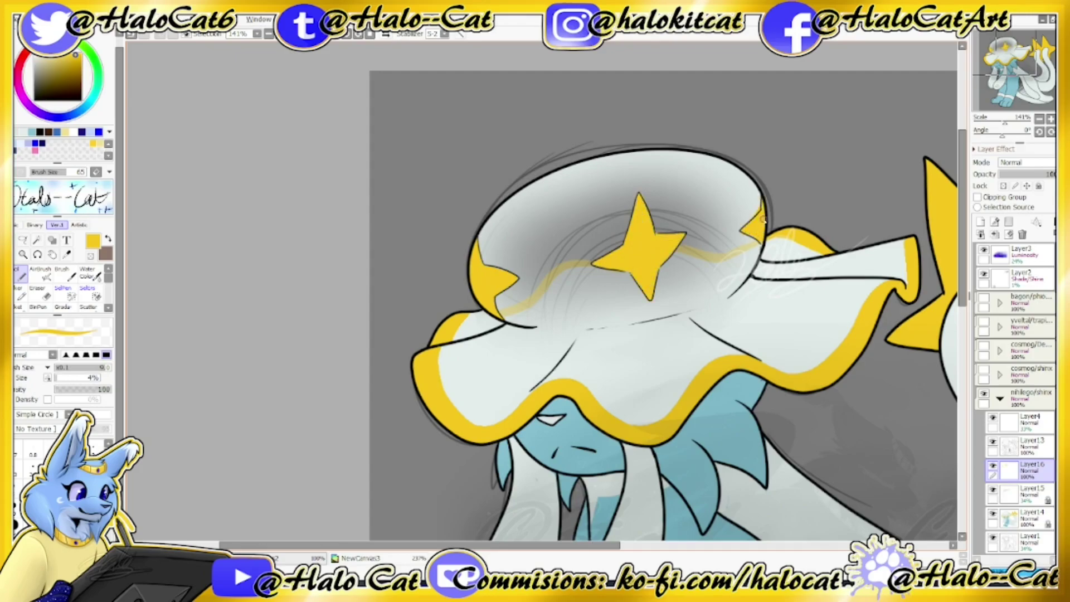
# Paint a darker gold star behind the dome's central star on a new layer beneath the flat colours.
pyautogui.hotkey('ctrl', 'shift', 'n')
pyautogui.moveTo(591, 226); pyautogui.dragTo(613, 224)
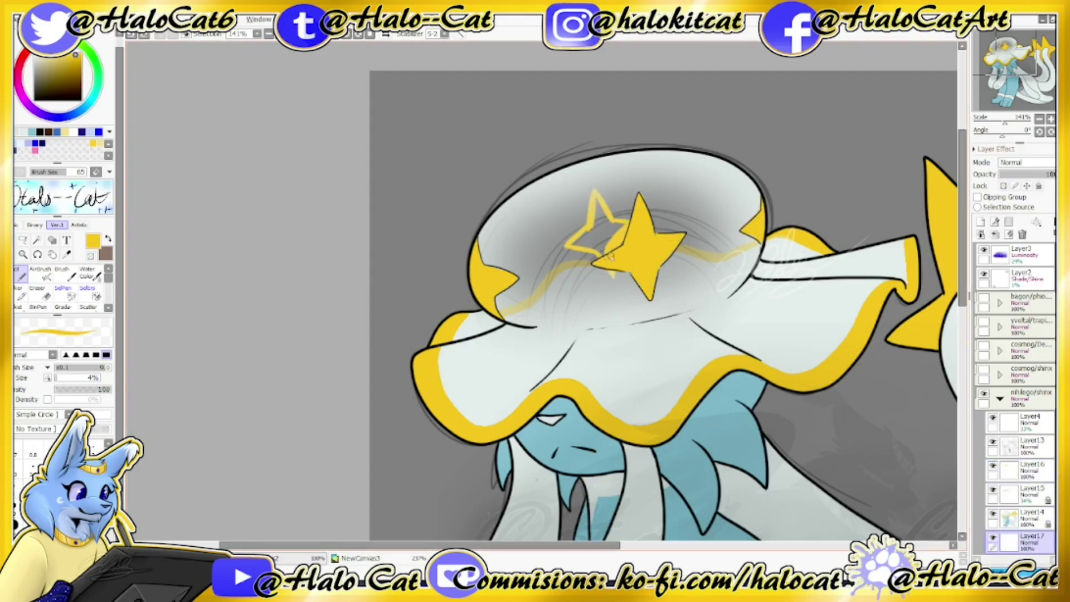
pyautogui.hotkey('ctrl', 'z')
pyautogui.keyDown('alt'); pyautogui.click(750, 207); pyautogui.keyUp('alt')
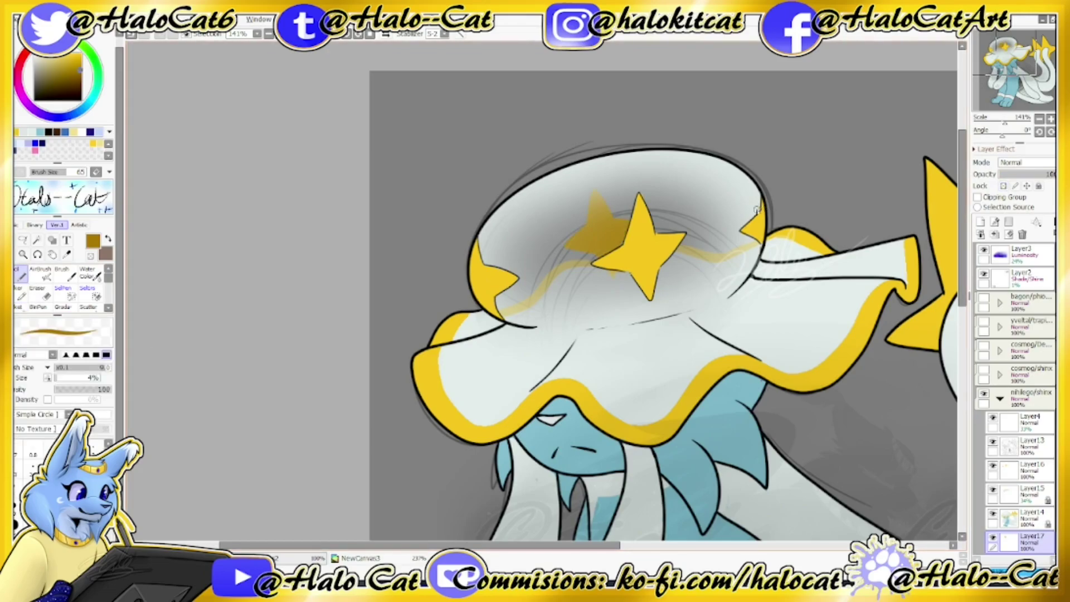
# Lock the transparency of the line art on Layer13 and recolour the outlines of the hat's stars to match their gold.
pyautogui.scroll(-2, 612, 259)
pyautogui.keyDown('ctrl'); pyautogui.keyDown('shift'); pyautogui.click(613, 259); pyautogui.keyUp('shift'); pyautogui.keyUp('ctrl')
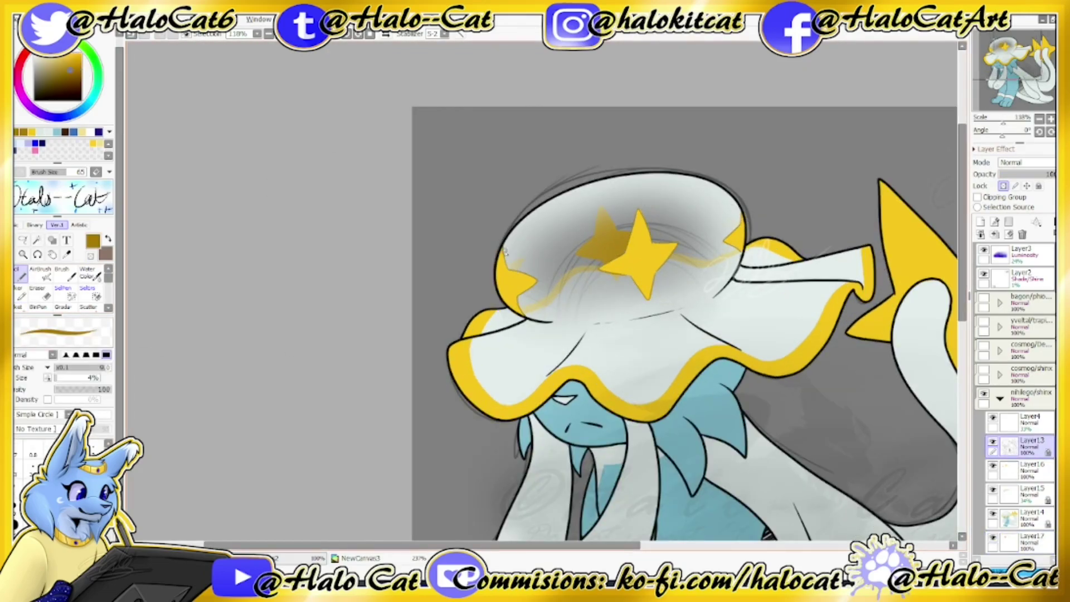
pyautogui.keyDown('alt'); pyautogui.click(604, 357); pyautogui.keyUp('alt')
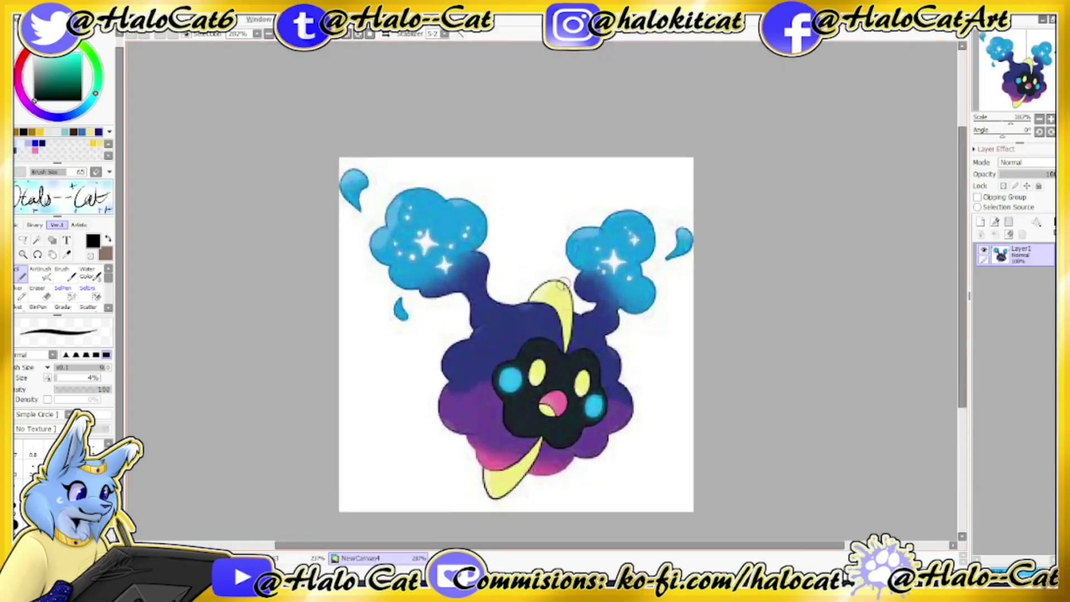
# Ink the curved forelock and the fur tuft below the cheek on Layer10 of the cosmog/shinx group.
pyautogui.scroll(2, 483, 237)
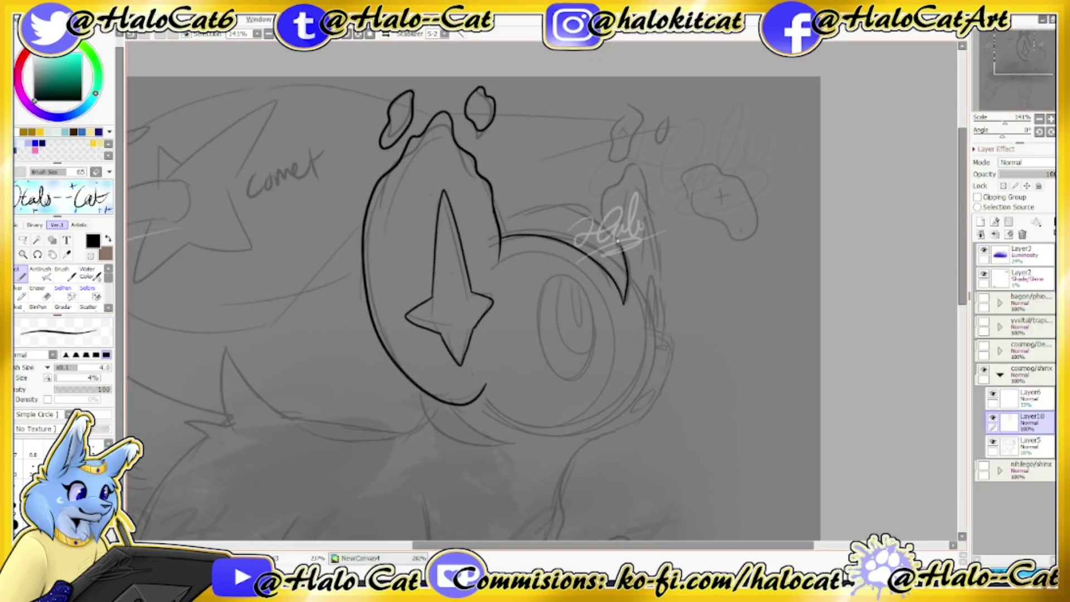
pyautogui.moveTo(502, 238)
pyautogui.mouseDown()
pyautogui.moveTo(641, 310)
pyautogui.moveTo(493, 193)
pyautogui.mouseUp()
pyautogui.scroll(-3, 494, 192)
pyautogui.moveTo(399, 307); pyautogui.dragTo(518, 366)
# Ink the large near eye with its pupil and white highlight, the far eye, the nose and the muzzle outline.
pyautogui.moveTo(539, 204); pyautogui.dragTo(578, 266)
pyautogui.hotkey('ctrl', 'z')
pyautogui.hotkey('ctrl', 'z')
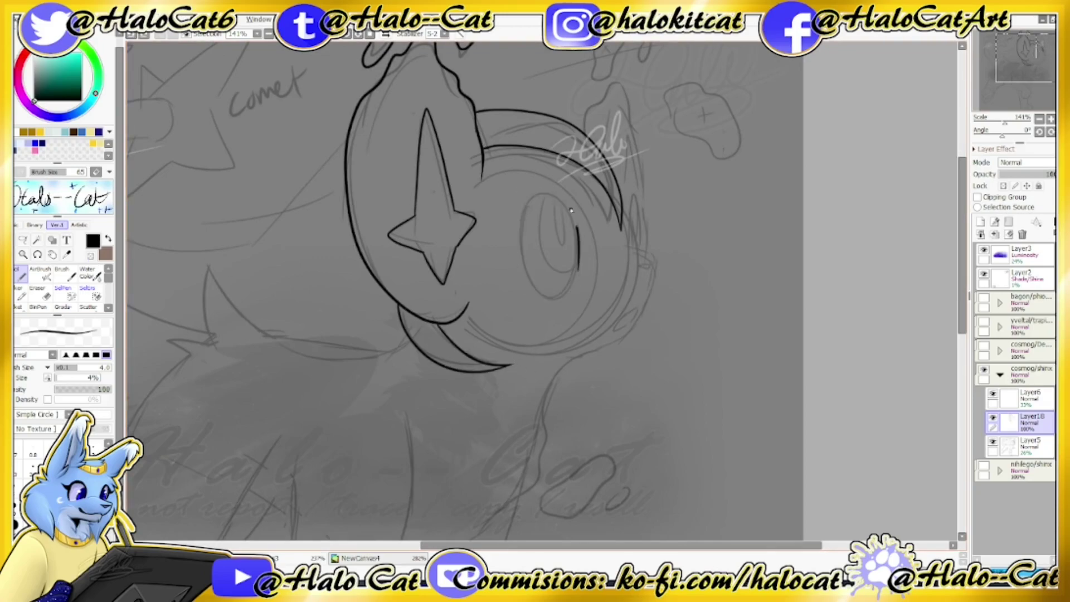
pyautogui.moveTo(538, 193); pyautogui.dragTo(536, 192)
pyautogui.moveTo(629, 243); pyautogui.dragTo(656, 259)
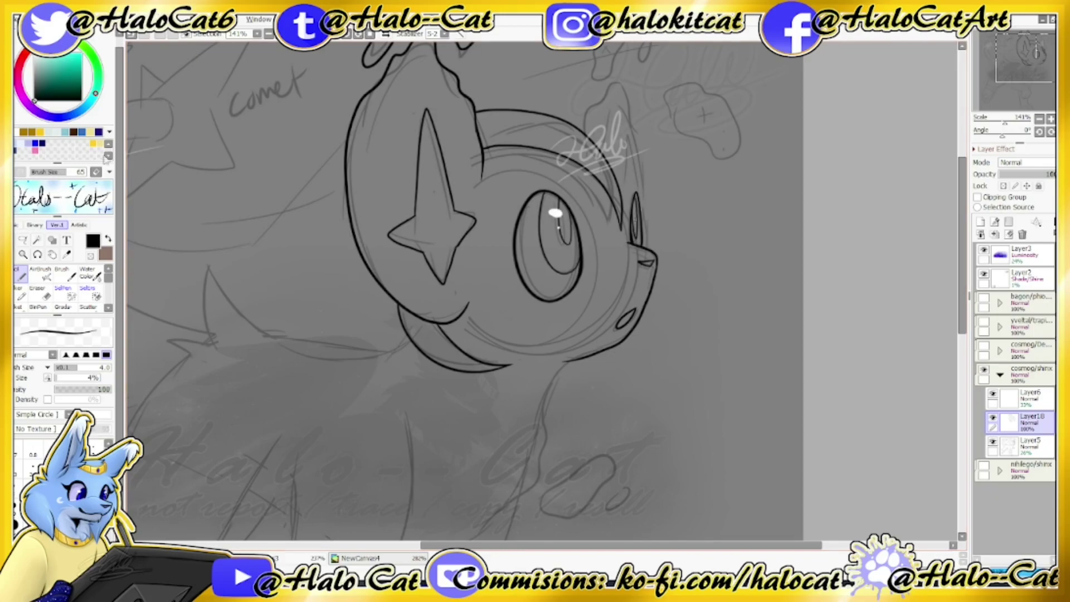
# Ink the far ear with its wavy tip and the two loose blobs floating above it.
pyautogui.scroll(3, 424, 292)
pyautogui.moveTo(518, 256); pyautogui.dragTo(569, 324)
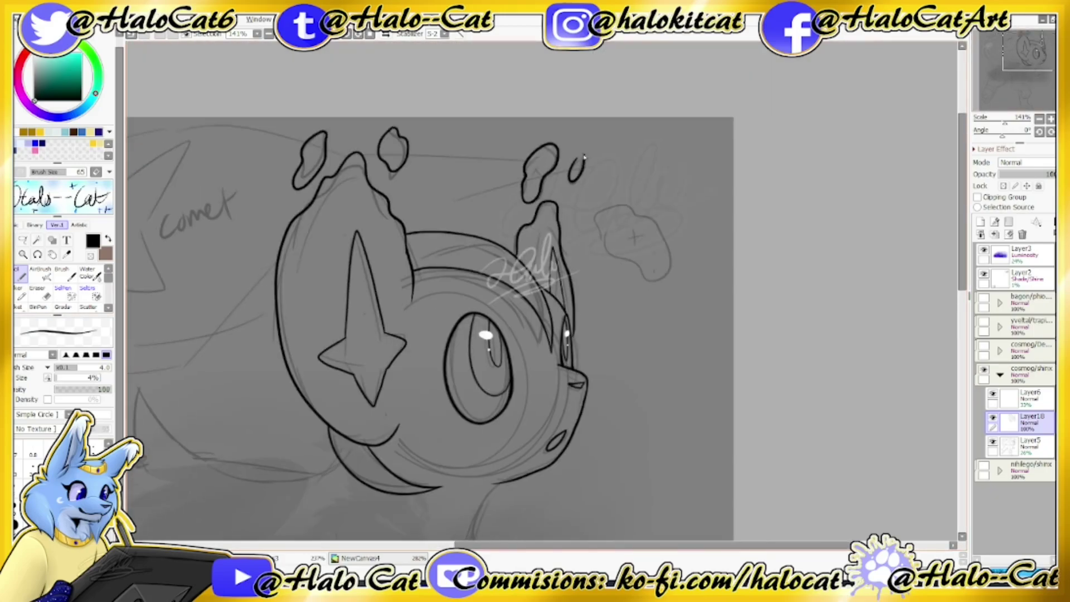
pyautogui.moveTo(580, 177); pyautogui.dragTo(583, 182)
# Ink the start of the back, the wavy chest edge and the loose blobs beside the chest.
pyautogui.scroll(-5, 580, 177)
pyautogui.moveTo(501, 250)
pyautogui.mouseDown()
pyautogui.moveTo(647, 446)
pyautogui.moveTo(781, 223)
pyautogui.mouseUp()
pyautogui.moveTo(646, 271); pyautogui.dragTo(719, 256)
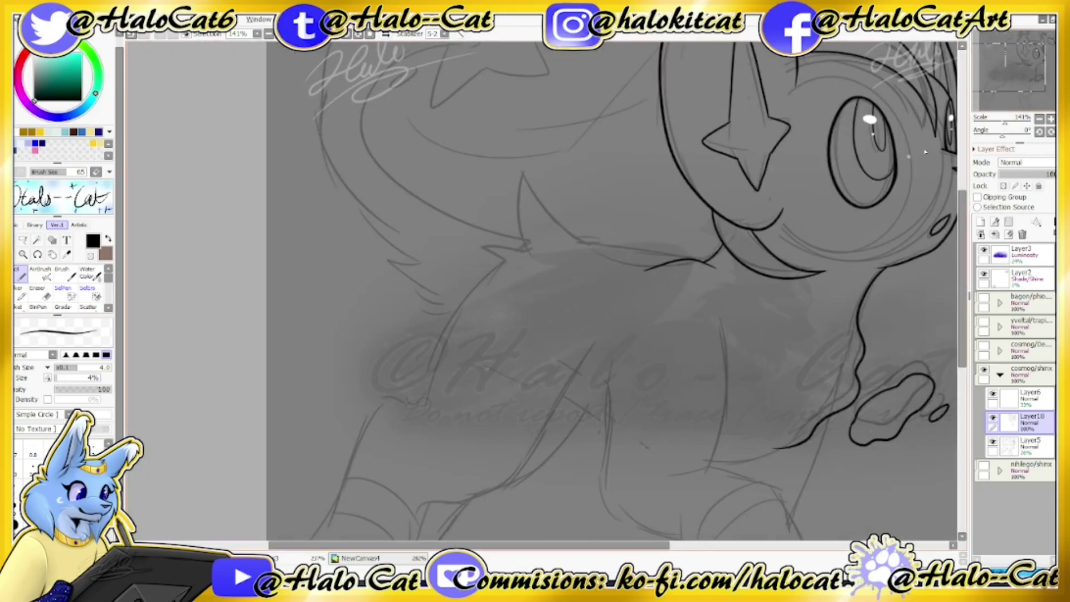
# Ink the raised front leg with its rounded paw and erase the line overlapping at its joint.
pyautogui.scroll(-5, 719, 255)
pyautogui.moveTo(536, 339); pyautogui.dragTo(538, 348)
pyautogui.moveTo(459, 312); pyautogui.dragTo(352, 103)
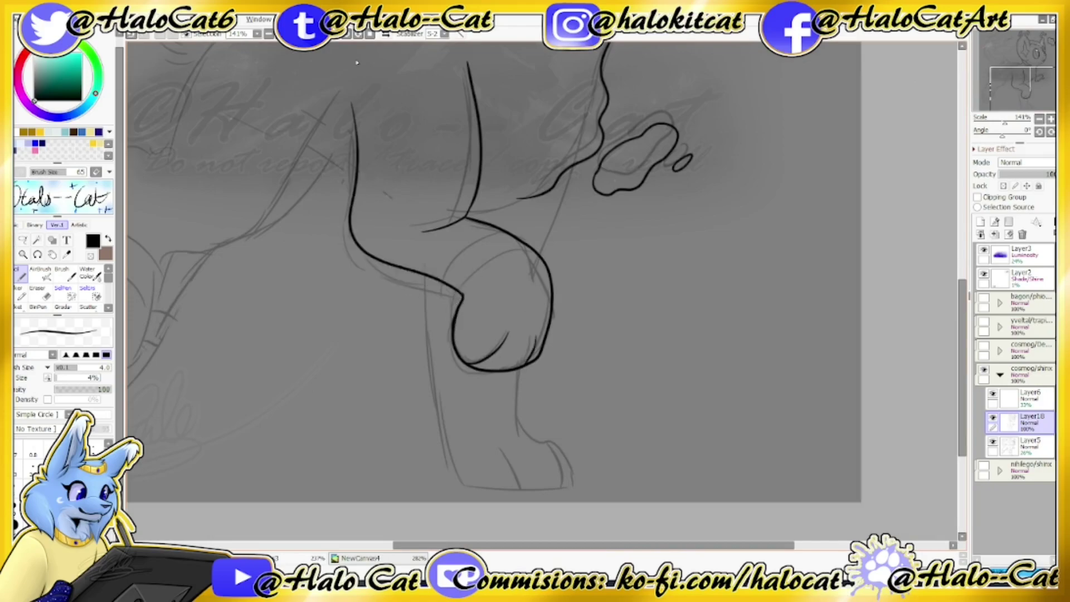
pyautogui.press('x')
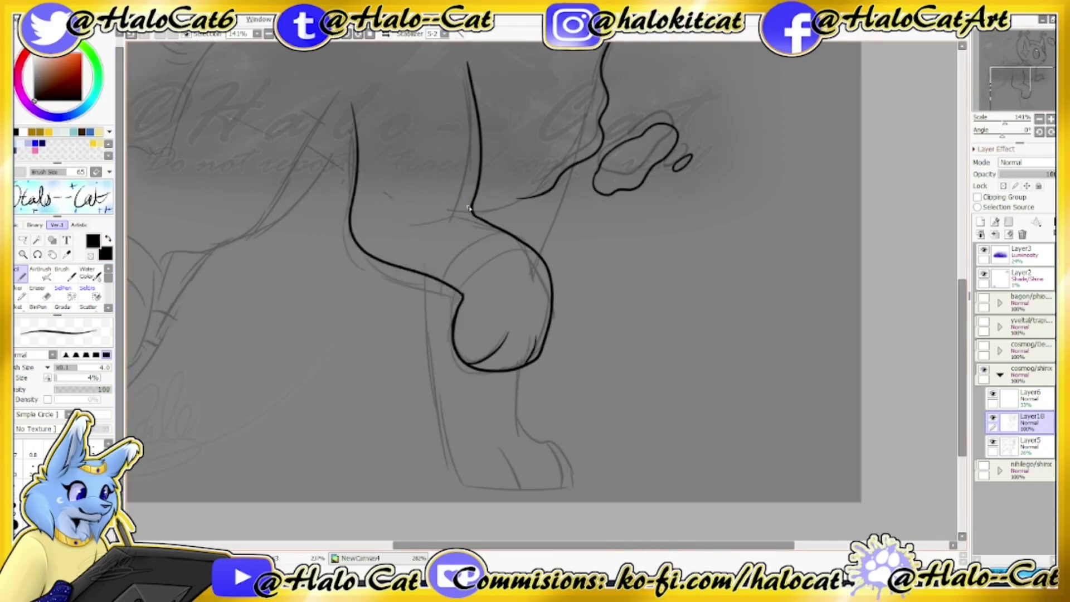
# Ink the lower chest edge, the cuff bands on the raised front leg and the outline of the far front leg.
pyautogui.scroll(5, 479, 240)
pyautogui.scroll(-3, 613, 234)
pyautogui.moveTo(642, 218); pyautogui.dragTo(613, 313)
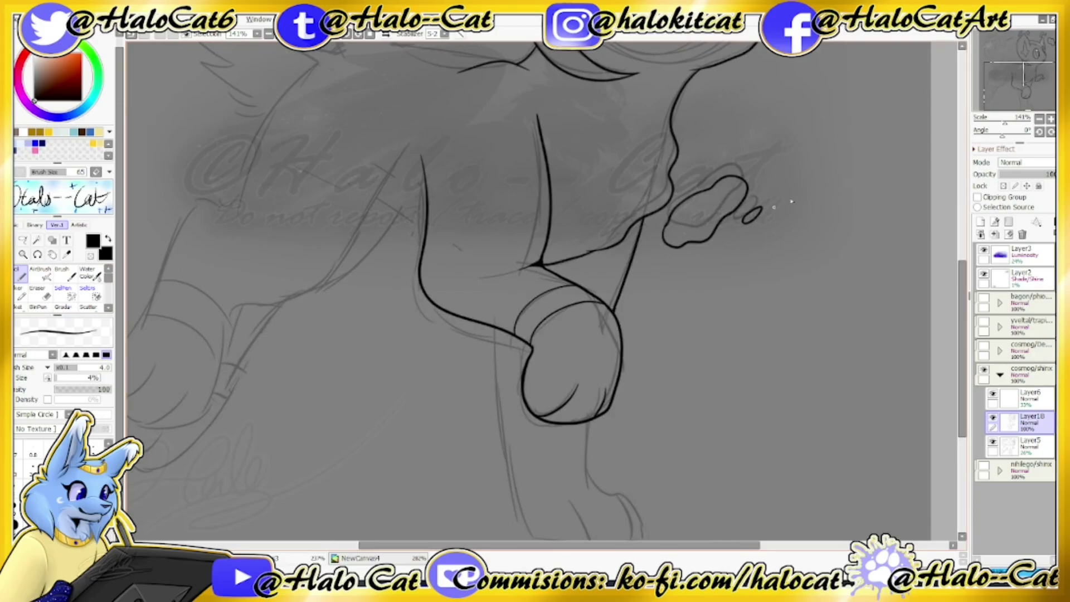
pyautogui.scroll(-4, 613, 312)
pyautogui.moveTo(641, 267); pyautogui.dragTo(570, 348)
pyautogui.scroll(10, 611, 284)
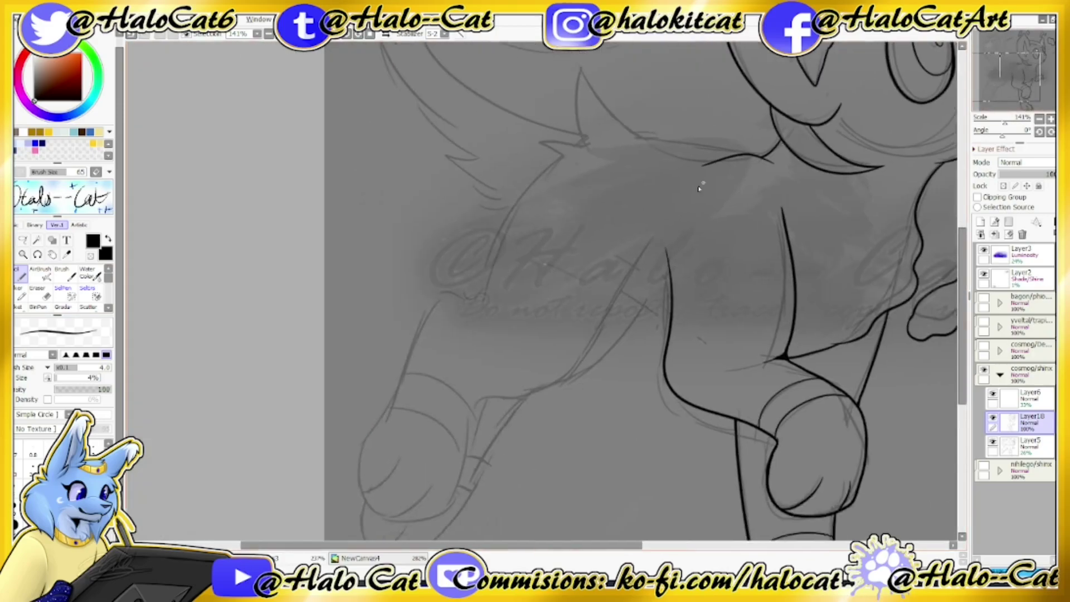
# Ink the back with its pointed fur tufts, the belly line and both hind legs with their cuffs and paws.
pyautogui.press('x')
pyautogui.press('x')
pyautogui.scroll(-3, 641, 290)
pyautogui.moveTo(471, 287); pyautogui.dragTo(473, 397)
pyautogui.moveTo(408, 387); pyautogui.dragTo(454, 434)
pyautogui.scroll(-2, 415, 392)
pyautogui.scroll(10, 557, 279)
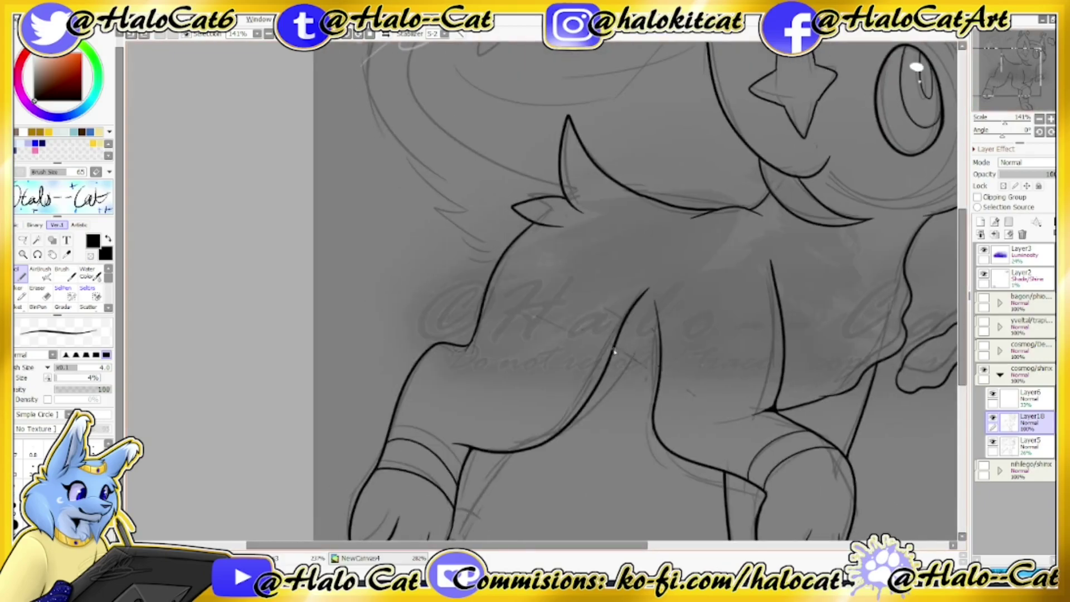
pyautogui.hscroll(-2, 557, 279)
pyautogui.scroll(-10, 736, 231)
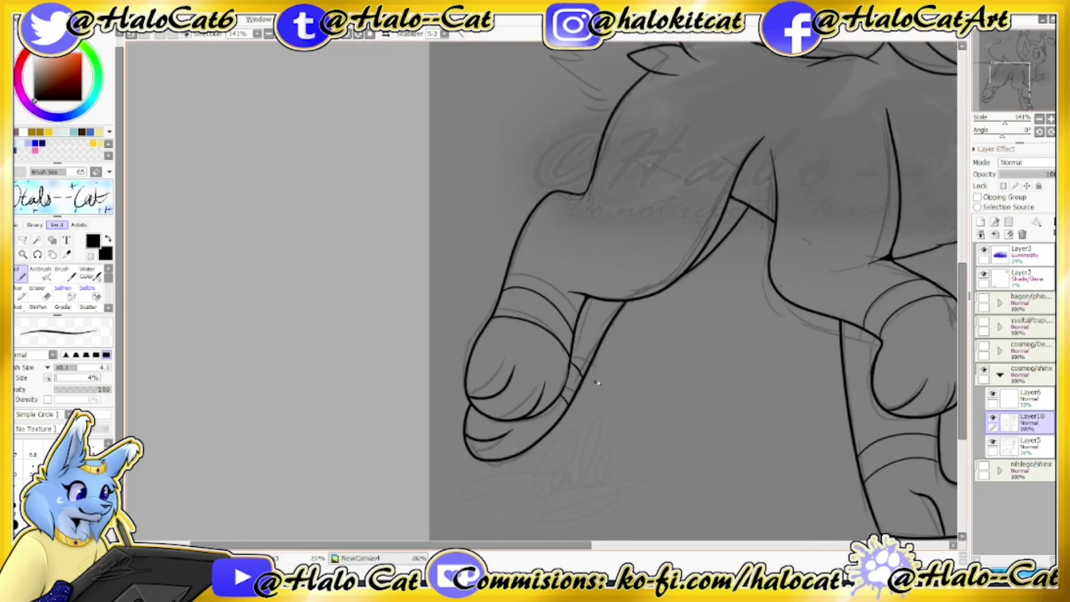
# Ink the curved tail with its wavy tip and jagged base, plus the large comet star behind the tip.
pyautogui.scroll(10, 587, 383)
pyautogui.scroll(2, 557, 279)
pyautogui.hscroll(-2, 557, 278)
pyautogui.moveTo(582, 164); pyautogui.dragTo(527, 239)
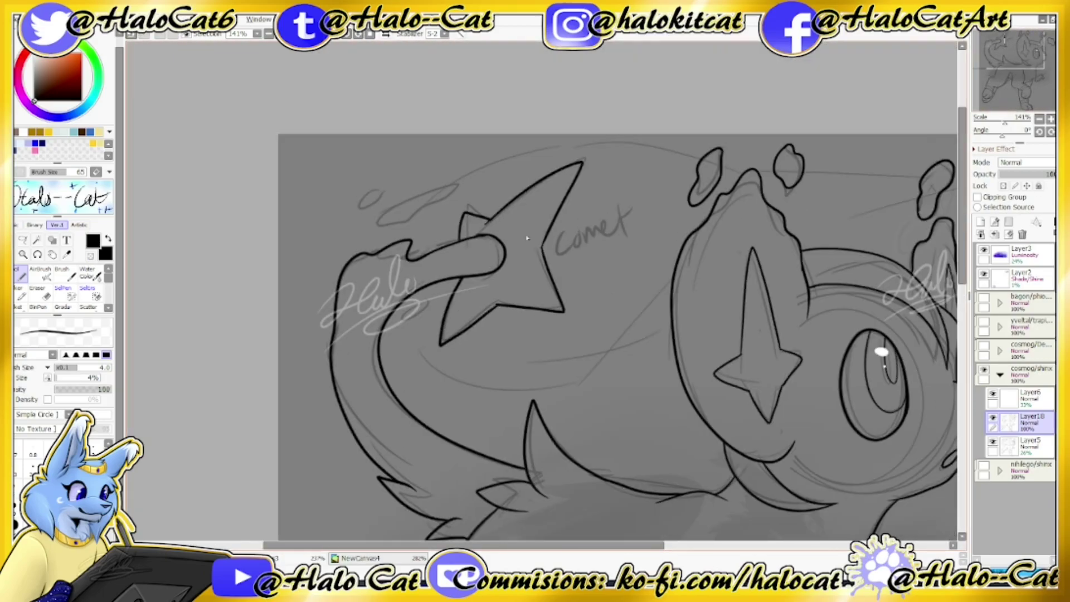
# Outline the comet's long teardrop trail on a new layer beneath the line art, lock its opacity and recolour it white.
pyautogui.hotkey('ctrl', '-')
pyautogui.click(980, 222)
pyautogui.moveTo(329, 245); pyautogui.dragTo(786, 238)
pyautogui.moveTo(334, 380)
pyautogui.mouseDown()
pyautogui.moveTo(549, 344)
pyautogui.moveTo(769, 239)
pyautogui.mouseUp()
pyautogui.click(1004, 186)
pyautogui.scroll(5, 557, 279)
pyautogui.scroll(-5, 557, 279)
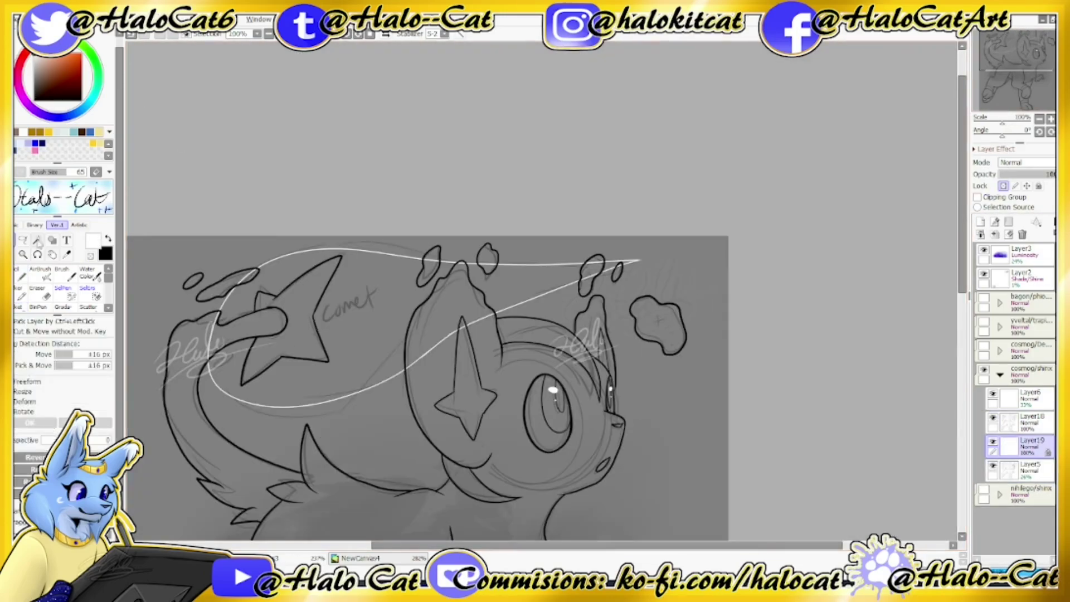
# Select the character's silhouette from the line art layer and fill it with dark blue on a new layer underneath.
pyautogui.click(1020, 422)
pyautogui.click(36, 240)
pyautogui.click(696, 390)
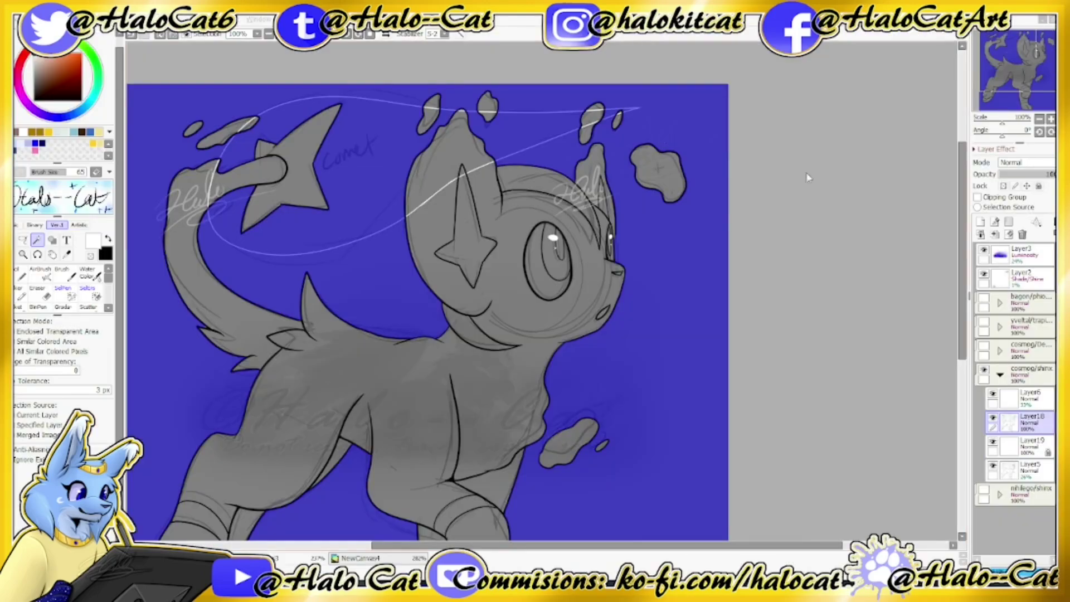
pyautogui.scroll(1, 662, 137)
pyautogui.scroll(-2, 463, 290)
pyautogui.hotkey('ctrl', 'shift', 'n')
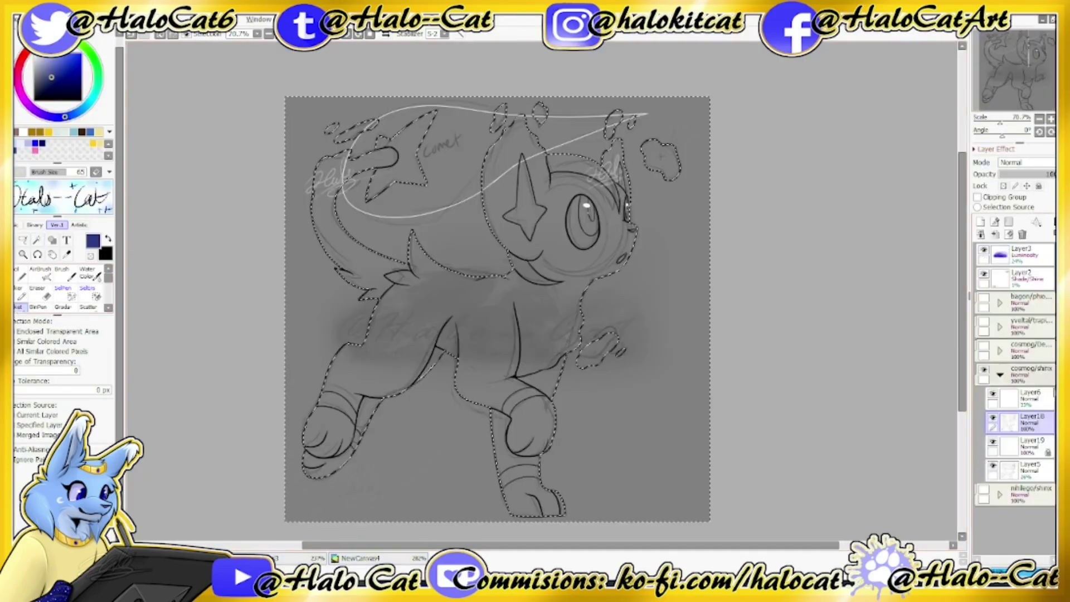
pyautogui.click(541, 290)
# Paint the cuff bands on the front and hind legs purple.
pyautogui.press(']')
pyautogui.press(']')
pyautogui.press(']')
pyautogui.press(']')
pyautogui.moveTo(289, 423); pyautogui.dragTo(333, 443)
pyautogui.moveTo(508, 426); pyautogui.dragTo(557, 417)
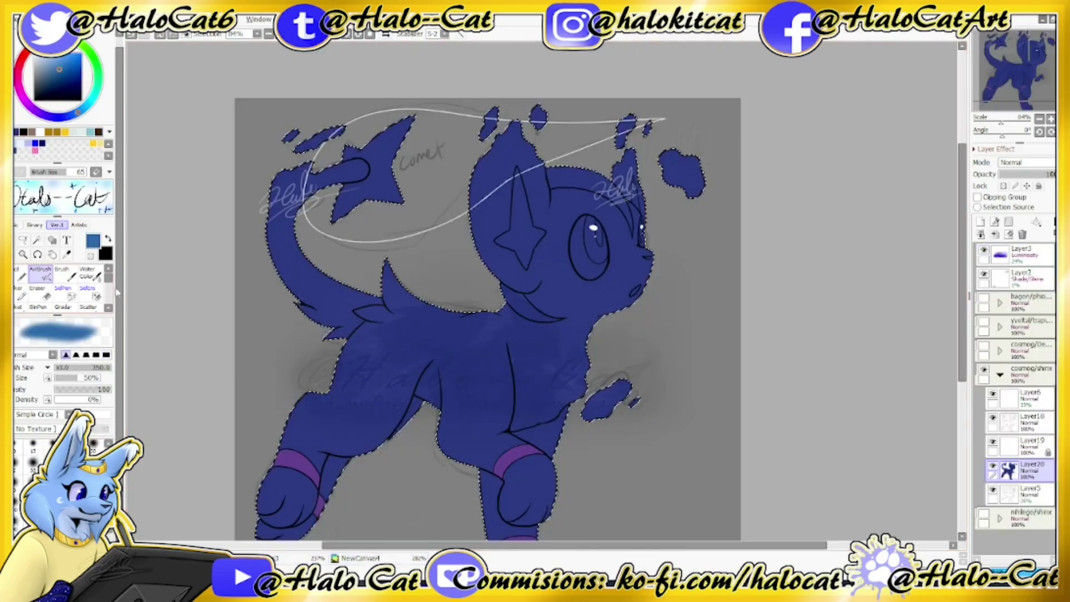
# Airbrush the chest and its loose blobs bright blue and paint the collar with its pointed tip purple.
pyautogui.click(278, 557)
pyautogui.click(359, 557)
pyautogui.moveTo(626, 375)
pyautogui.mouseDown()
pyautogui.moveTo(574, 401)
pyautogui.moveTo(558, 427)
pyautogui.mouseUp()
pyautogui.moveTo(507, 301); pyautogui.dragTo(590, 330)
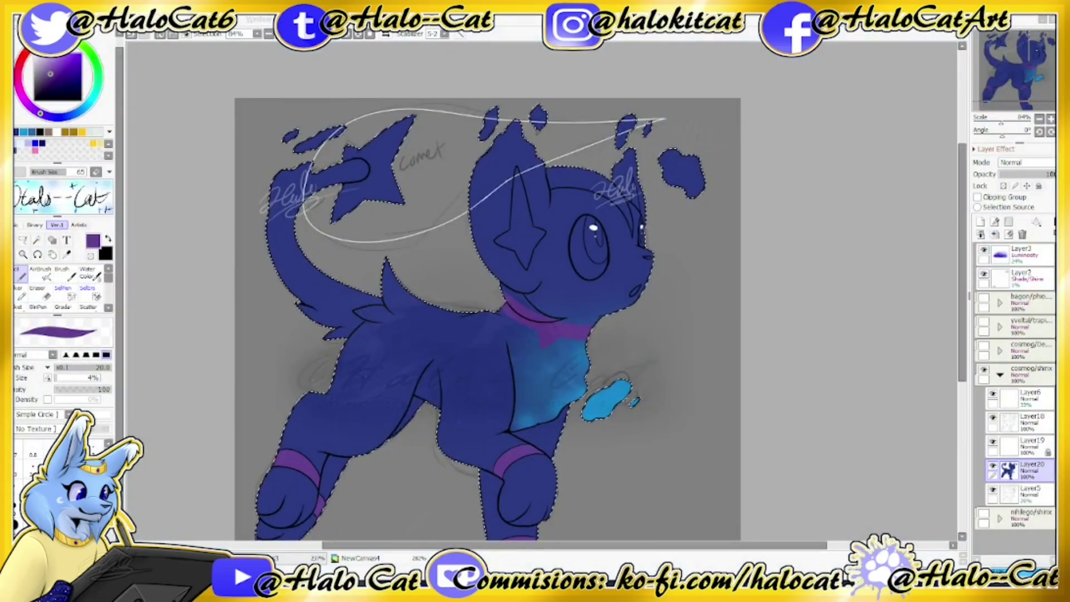
# Airbrush the ear tips, tail end and floating blobs light blue, and paint the comet star and ear star pale yellow.
pyautogui.scroll(1, 762, 94)
pyautogui.moveTo(474, 201)
pyautogui.mouseDown()
pyautogui.moveTo(478, 267)
pyautogui.moveTo(544, 274)
pyautogui.moveTo(645, 36)
pyautogui.moveTo(199, 107)
pyautogui.mouseUp()
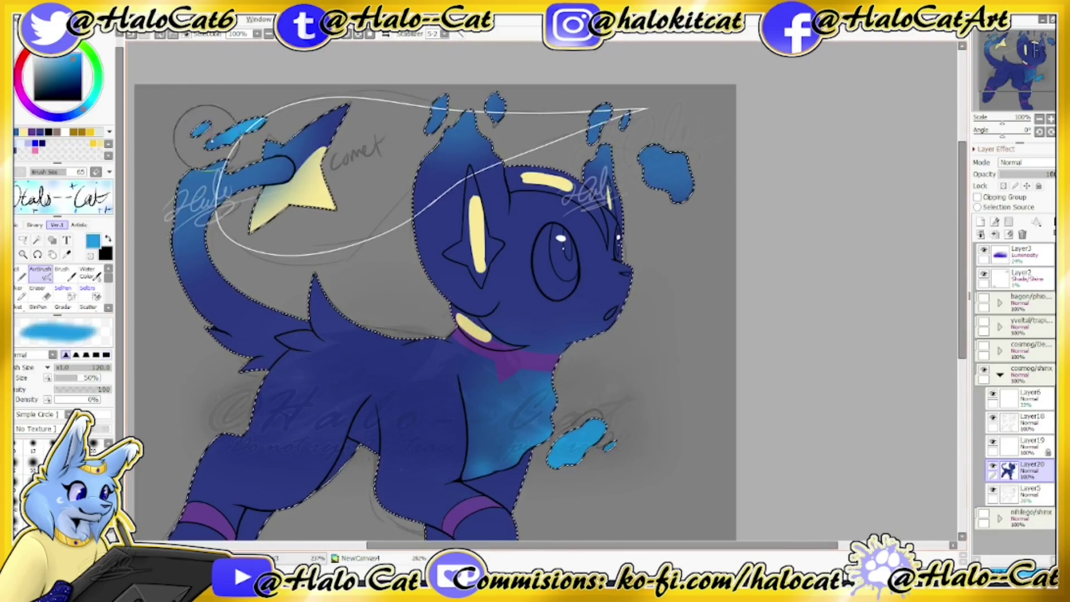
pyautogui.scroll(-1, 335, 167)
pyautogui.press('n')
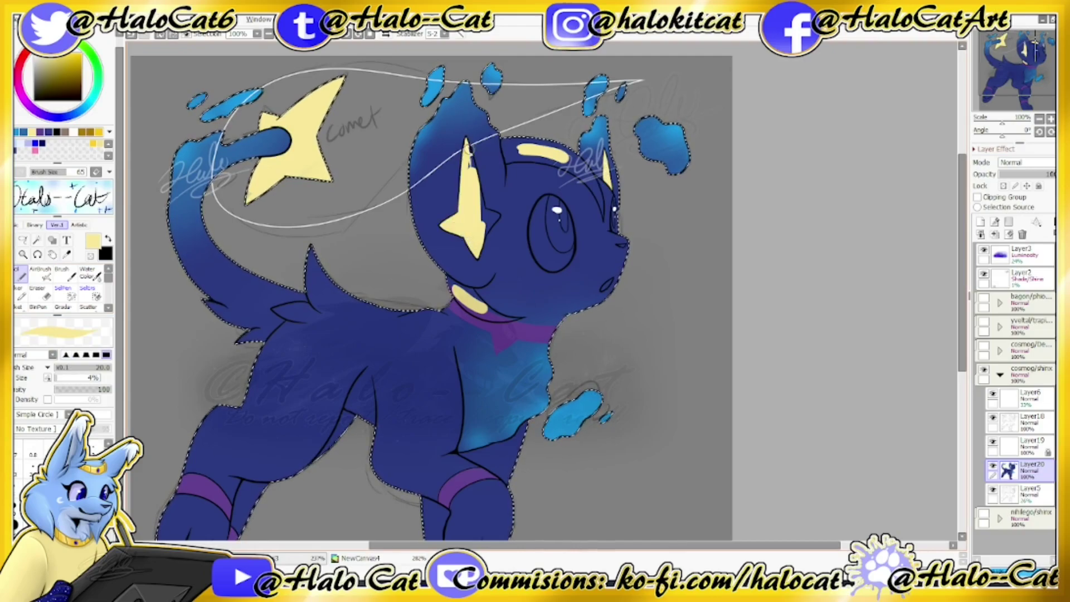
# Move the colour layer above the comet outline and paint the forehead stripe and neck crescent pale yellow and the mouth pink.
pyautogui.moveTo(1009, 470); pyautogui.dragTo(1009, 446)
pyautogui.moveTo(521, 159); pyautogui.dragTo(605, 192)
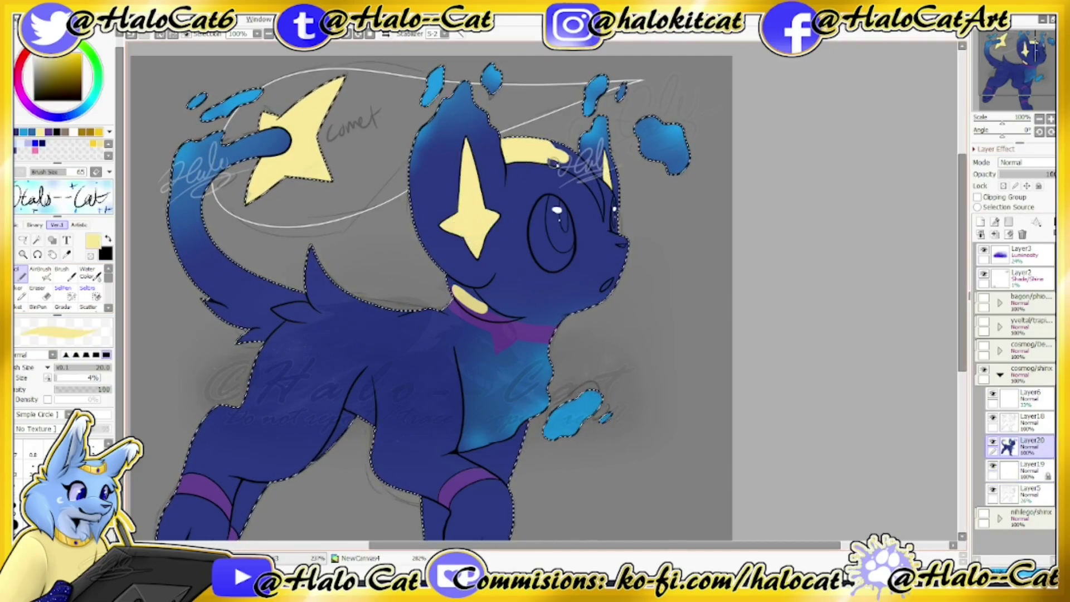
pyautogui.keyDown('alt'); pyautogui.click(607, 198); pyautogui.keyUp('alt')
pyautogui.keyDown('alt'); pyautogui.click(471, 302); pyautogui.keyUp('alt')
pyautogui.moveTo(453, 292); pyautogui.dragTo(518, 318)
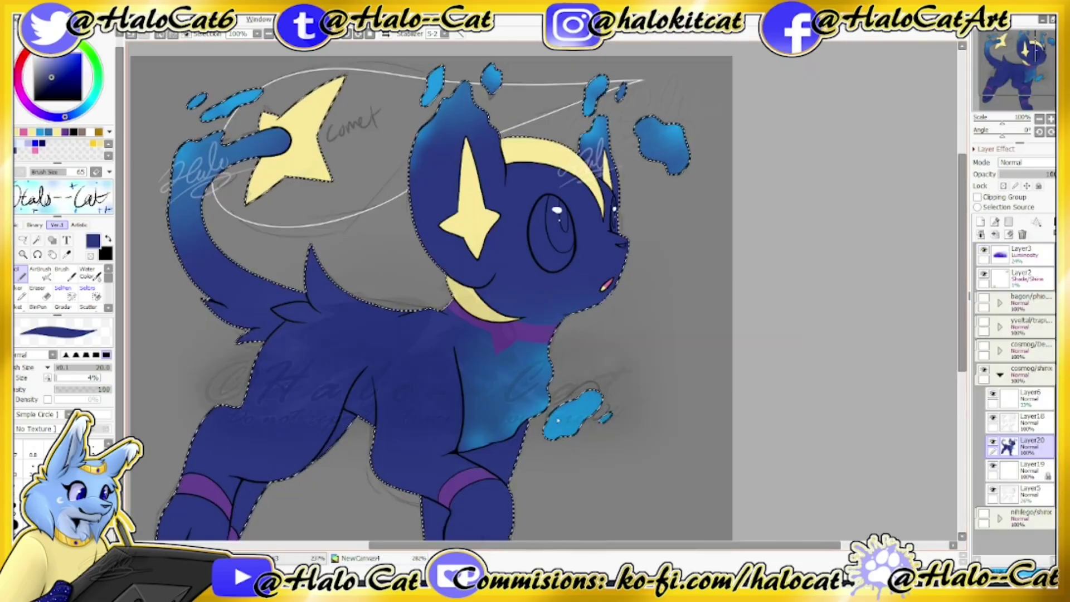
# Paint the rear body and hind legs near-black, fade the colour into the tail base and erase the hind cuff lines.
pyautogui.hotkey('ctrl', 'Tab')
pyautogui.hotkey('ctrl', 'Tab')
pyautogui.hotkey('ctrl', 'Tab')
pyautogui.hotkey('ctrl', 'Tab')
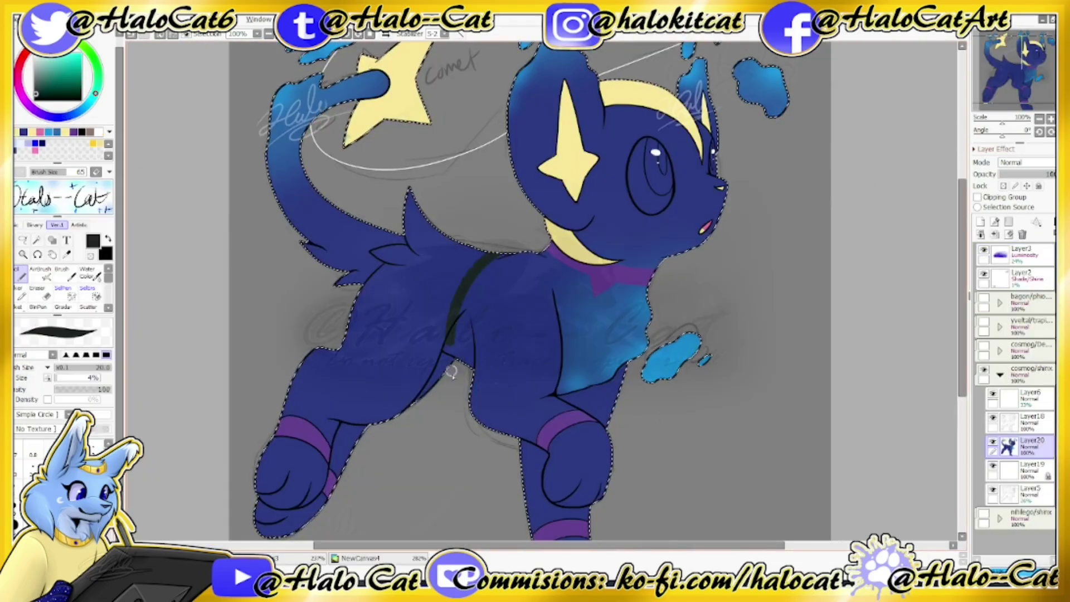
pyautogui.press('v')
pyautogui.moveTo(435, 245); pyautogui.dragTo(363, 267)
pyautogui.press('n')
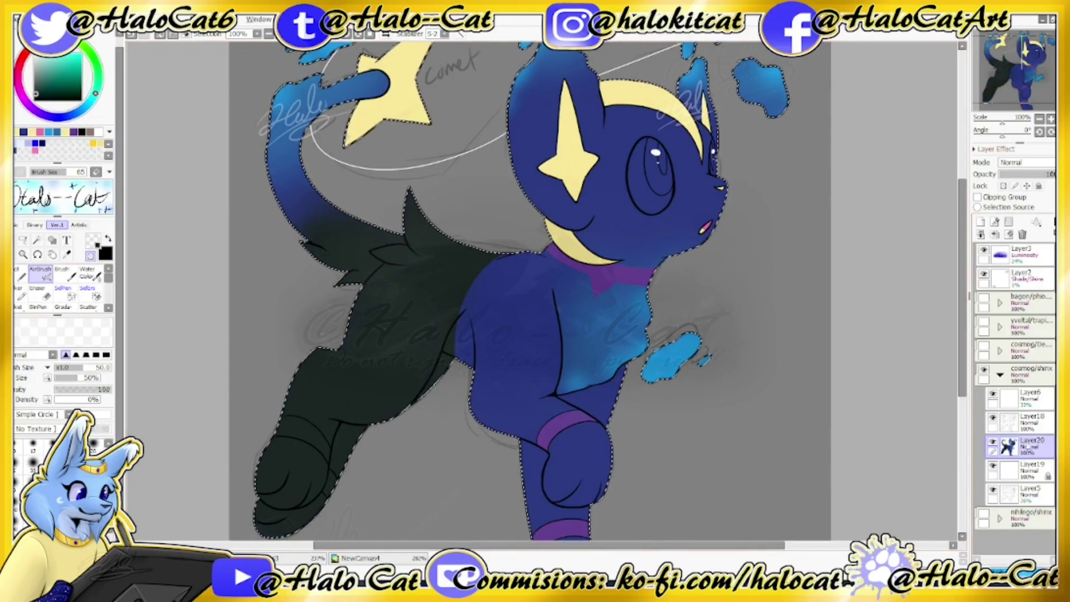
pyautogui.click(1031, 419)
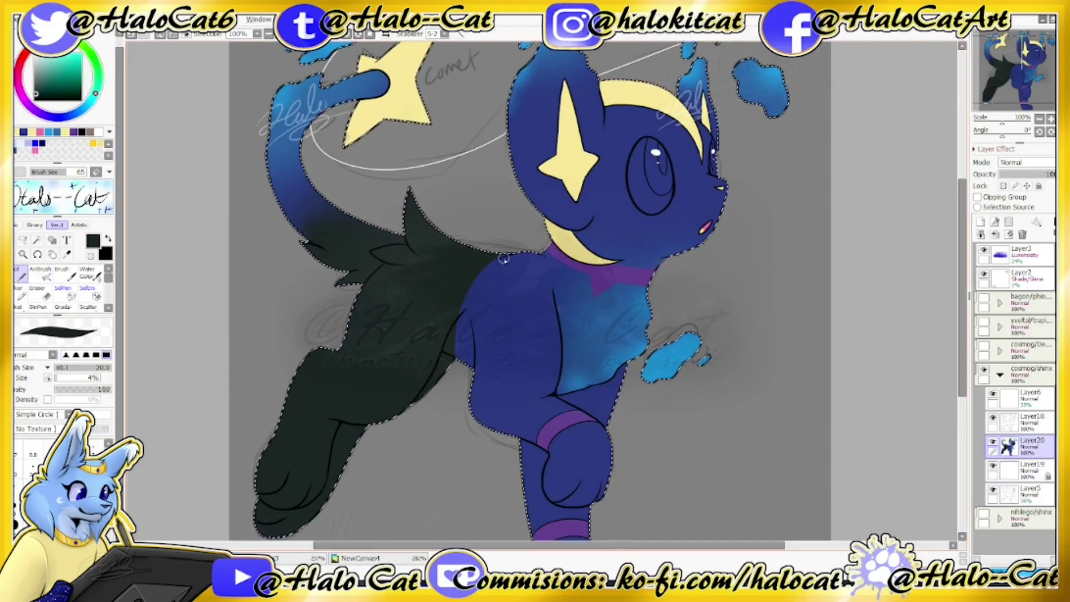
# Colour the eyes white with yellow irises, add a light blue cheek spot and shade the irises on a new Shade layer.
pyautogui.hotkey('ctrl', 'Tab')
pyautogui.hotkey('ctrl', 'Tab')
pyautogui.moveTo(652, 161)
pyautogui.mouseDown()
pyautogui.moveTo(665, 137)
pyautogui.moveTo(715, 163)
pyautogui.mouseUp()
pyautogui.keyDown('alt'); pyautogui.click(677, 106); pyautogui.keyUp('alt')
pyautogui.moveTo(632, 164); pyautogui.dragTo(637, 157)
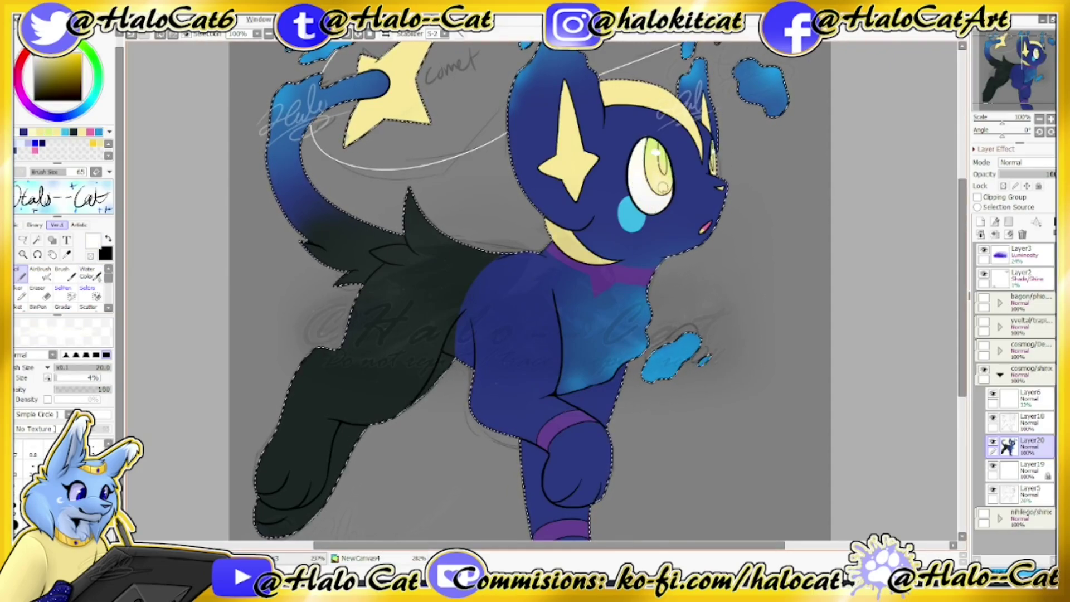
pyautogui.hotkey('ctrl', 'shift', 'n')
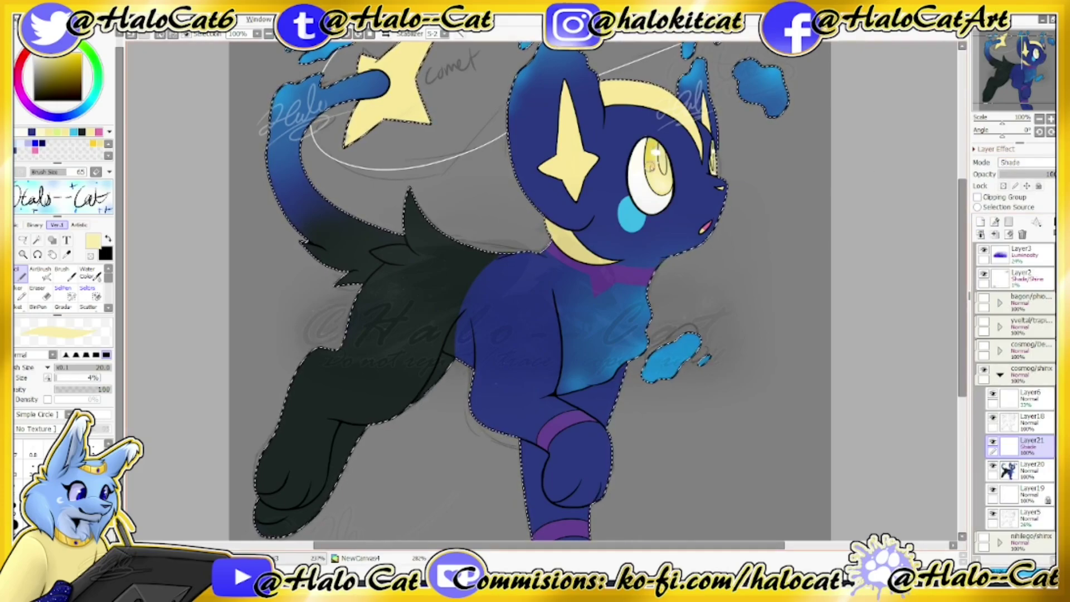
pyautogui.press('-')
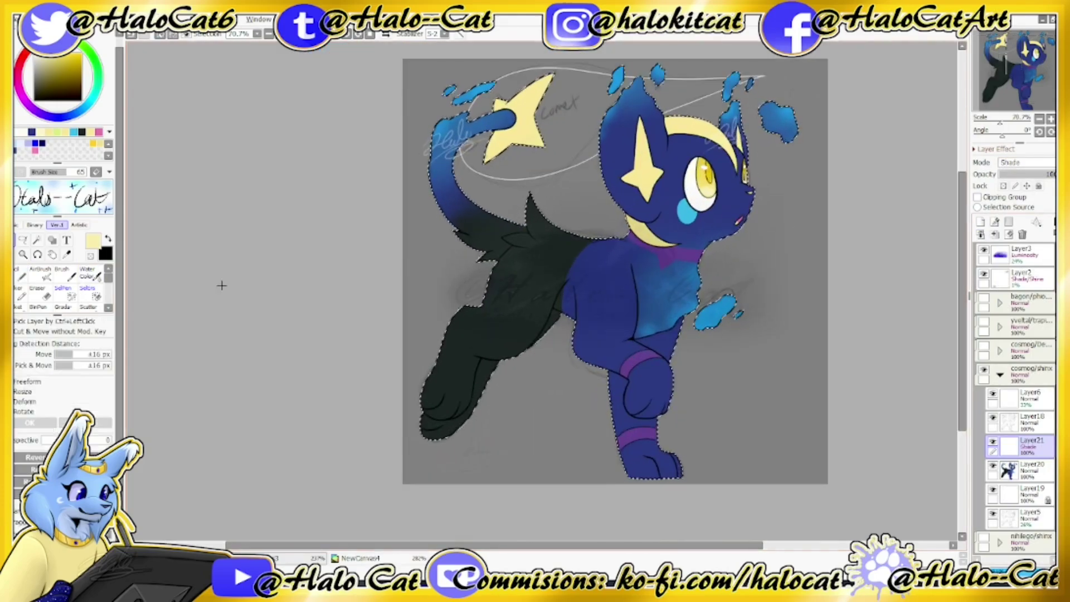
# Fill the comet trail with translucent pale yellow and paint its glowing streaks on new layers in Shine mode.
pyautogui.hotkey('ctrl', 'd')
pyautogui.hotkey('ctrl', 'shift', 'n')
pyautogui.press('v')
pyautogui.click(1026, 162)
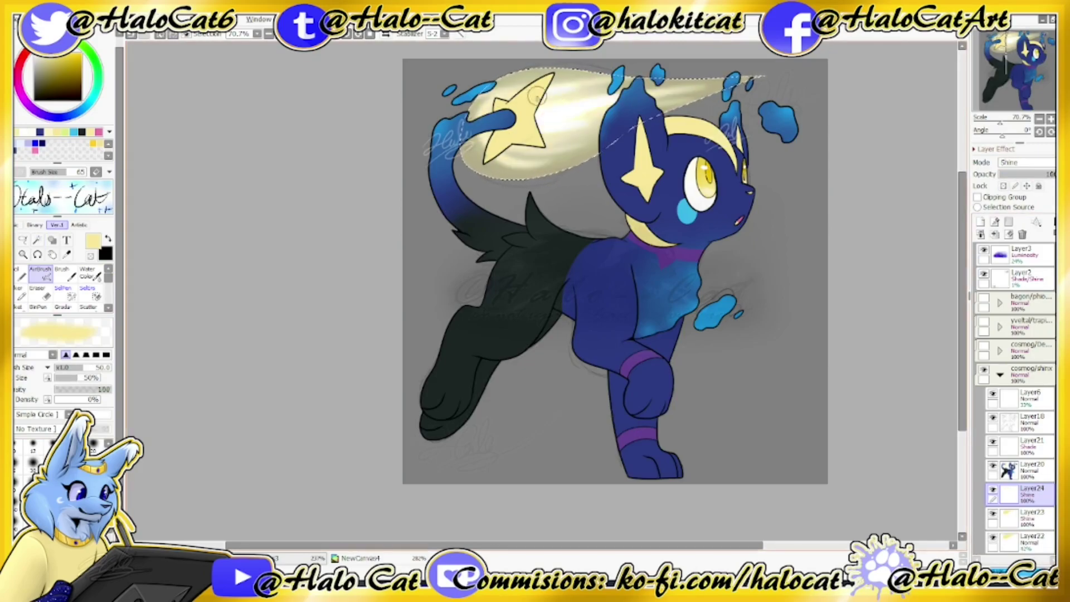
pyautogui.hotkey('ctrl', 'd')
# Move the comet layers above the character and erase the trail and glow where they overlap the ear.
pyautogui.click(1009, 469)
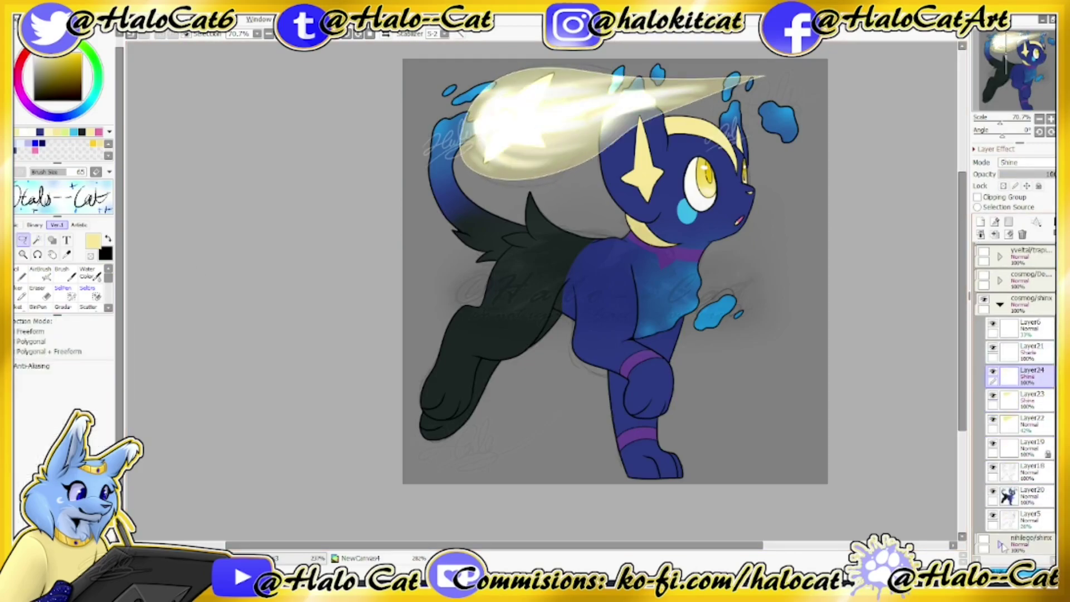
pyautogui.click(568, 248)
pyautogui.click(1009, 446)
pyautogui.press('m')
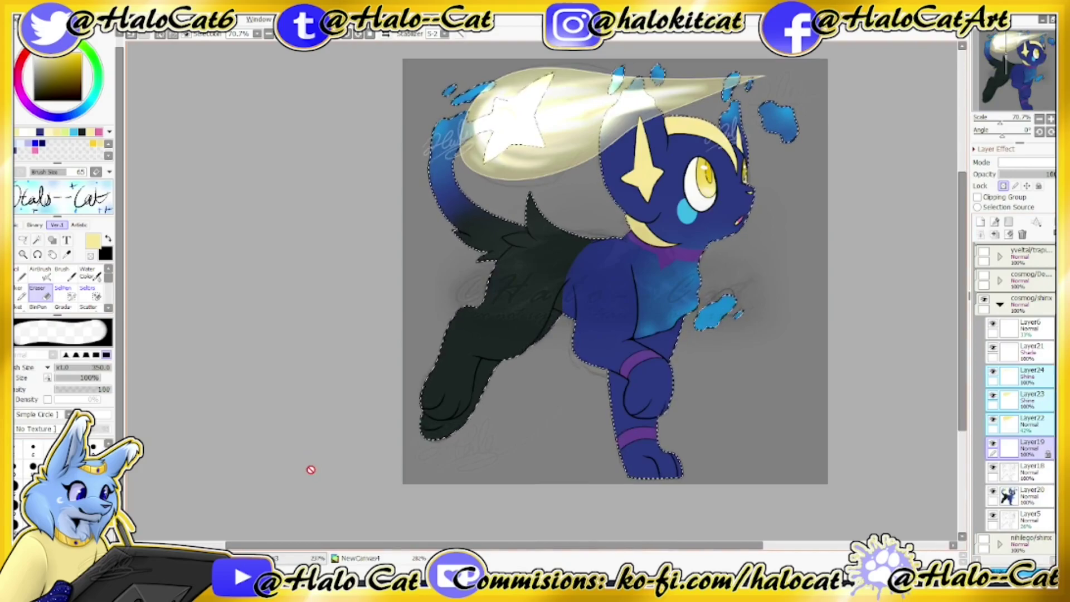
pyautogui.press('e')
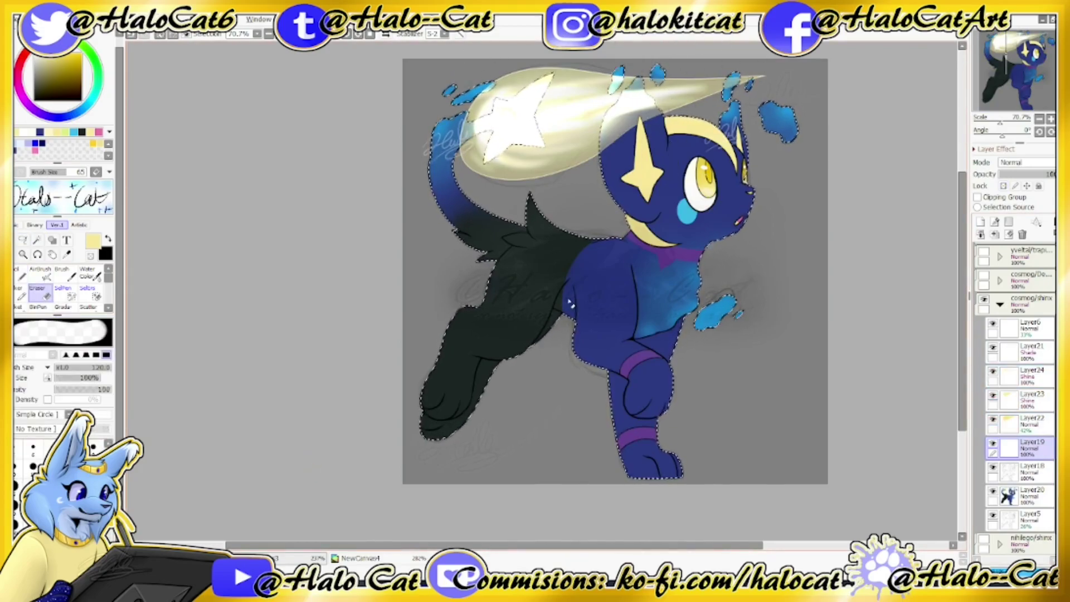
pyautogui.click(1009, 423)
pyautogui.click(1009, 398)
pyautogui.moveTo(608, 133); pyautogui.dragTo(729, 58)
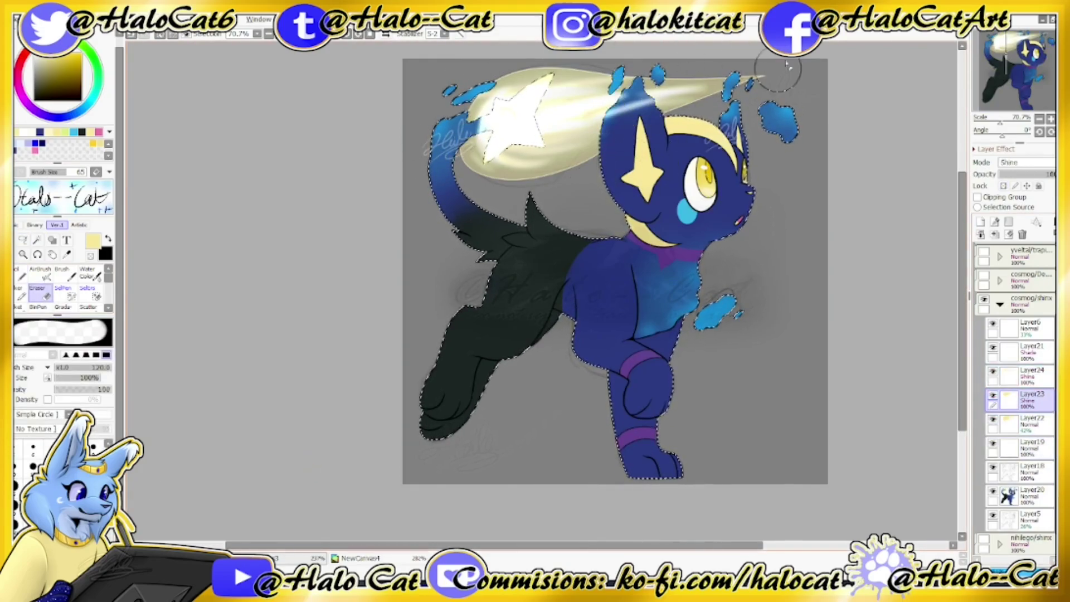
# Soften the glow over the comet star and tail tip on the upper Shine layer with a transparent airbrush, and clear the selection.
pyautogui.click(1020, 376)
pyautogui.press('v')
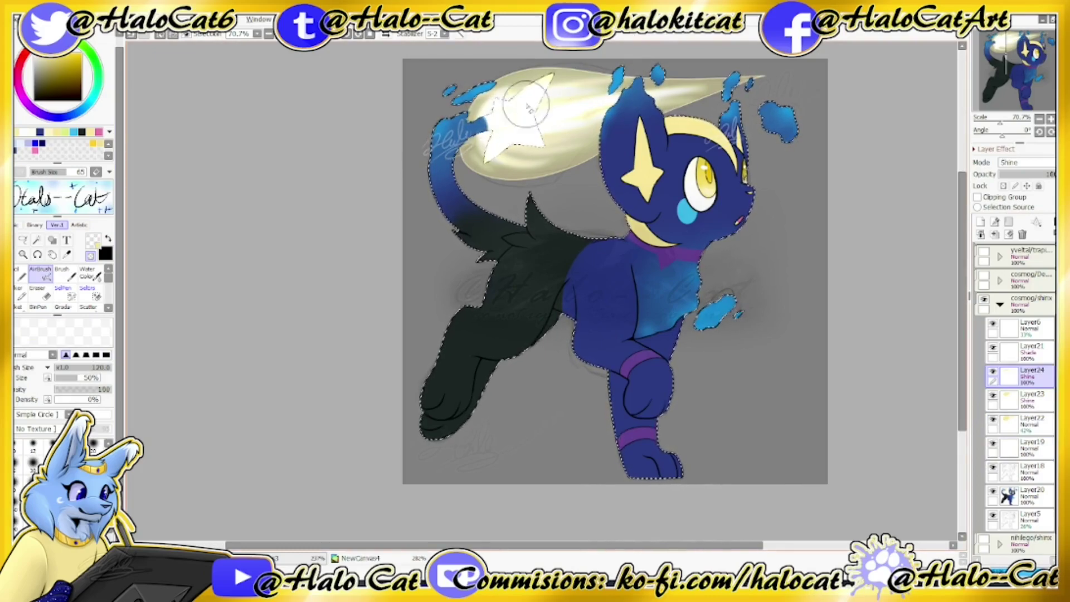
pyautogui.keyDown('ctrl'); pyautogui.click(541, 290); pyautogui.keyUp('ctrl')
pyautogui.hotkey('ctrl', 'd')
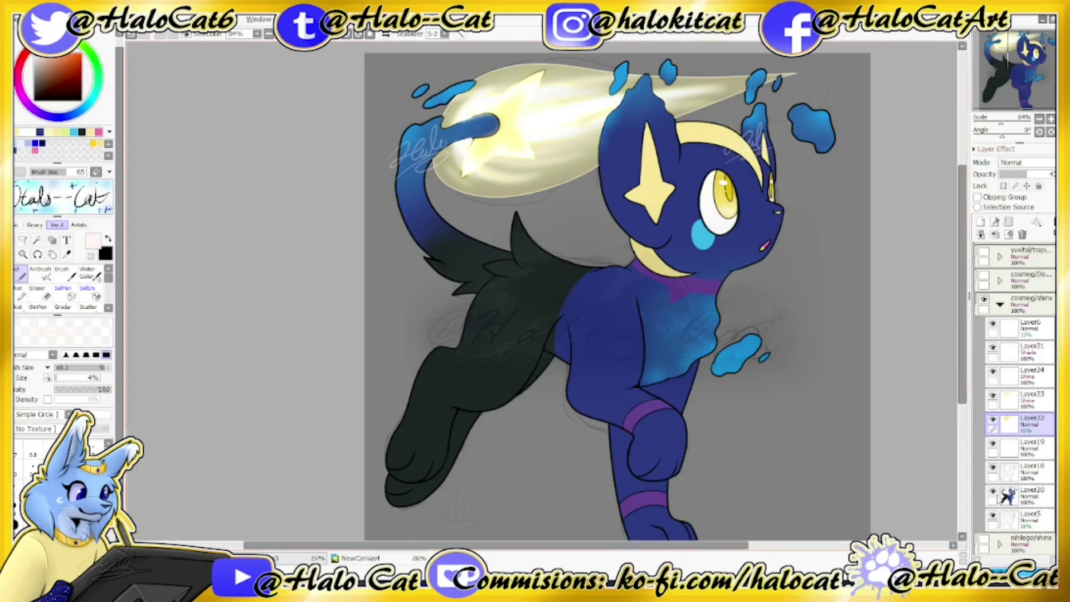
# Paint white dots and four-pointed sparkles over the blue chest, ear, tail and loose blobs on a new layer beneath the line art.
pyautogui.hotkey('ctrl', 'shift', 'n')
pyautogui.moveTo(681, 338); pyautogui.dragTo(681, 360)
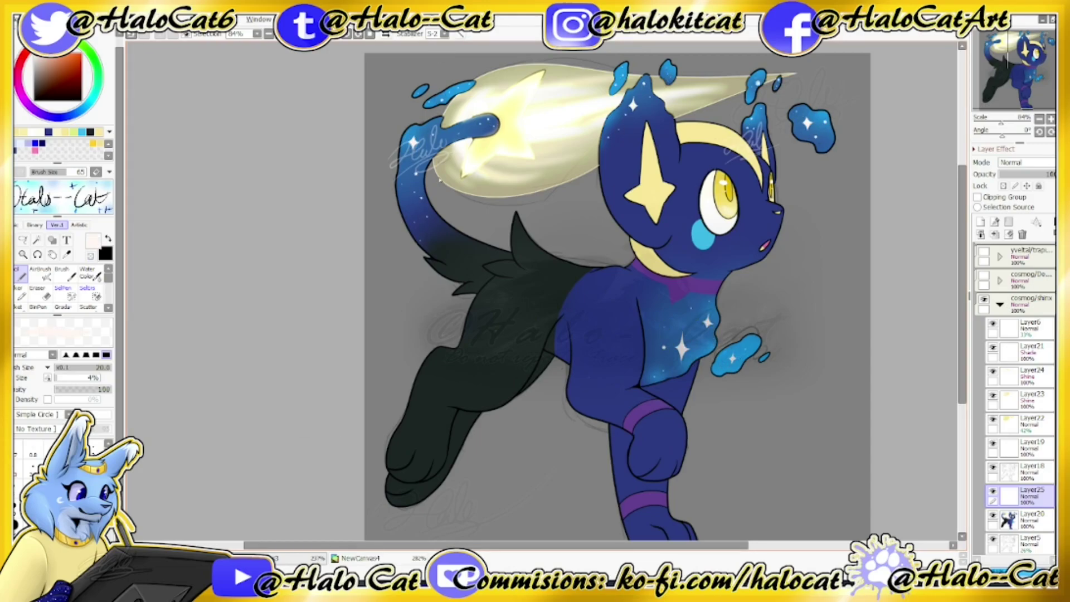
pyautogui.click(40, 273)
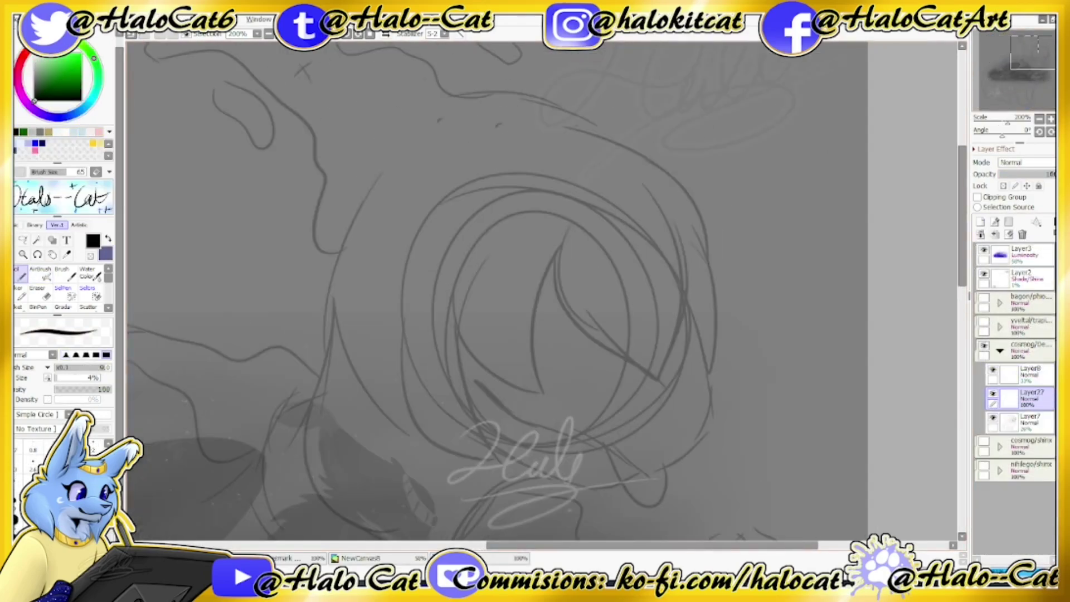
# Ink the next character's pointed fringe over the face, the muzzle and jaw lines and the hanging hair strands.
pyautogui.moveTo(563, 230); pyautogui.dragTo(666, 407)
pyautogui.moveTo(675, 209); pyautogui.dragTo(705, 436)
pyautogui.moveTo(477, 374); pyautogui.dragTo(663, 480)
pyautogui.moveTo(563, 254); pyautogui.dragTo(549, 413)
pyautogui.moveTo(613, 491); pyautogui.dragTo(499, 459)
pyautogui.moveTo(471, 223); pyautogui.dragTo(552, 468)
pyautogui.moveTo(332, 268); pyautogui.dragTo(518, 462)
pyautogui.moveTo(392, 303); pyautogui.dragTo(413, 435)
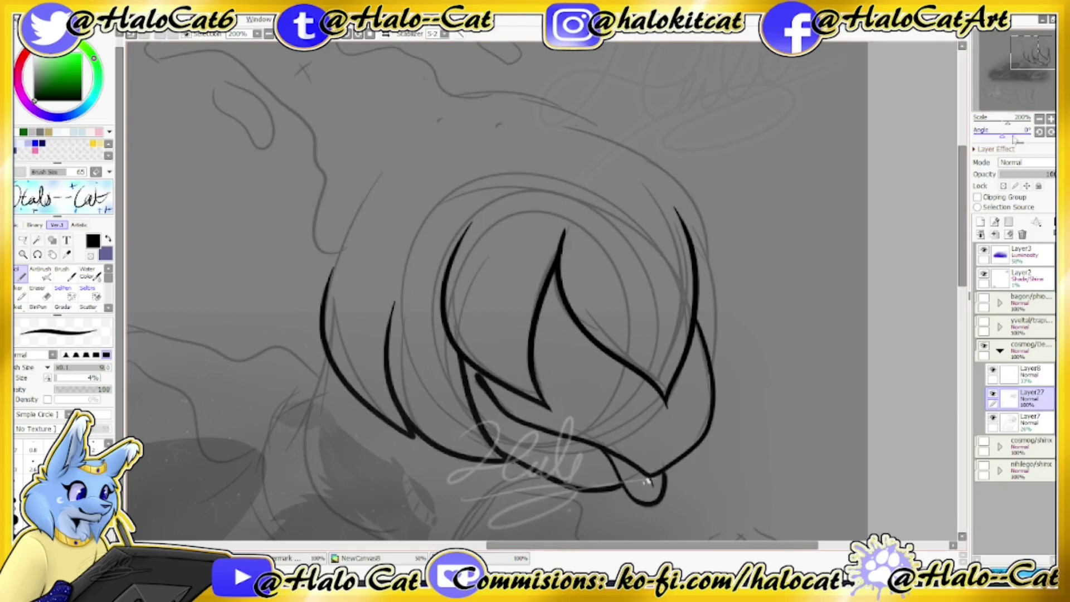
# Ink the rounded top of the head and the wavy hair flowing up behind it.
pyautogui.moveTo(446, 92); pyautogui.dragTo(713, 296)
pyautogui.scroll(5, 558, 278)
pyautogui.moveTo(426, 494); pyautogui.dragTo(540, 320)
# Ink the wavy ruff around the neck with its dripping lower edge and the loose blobs beside it.
pyautogui.scroll(-5, 317, 319)
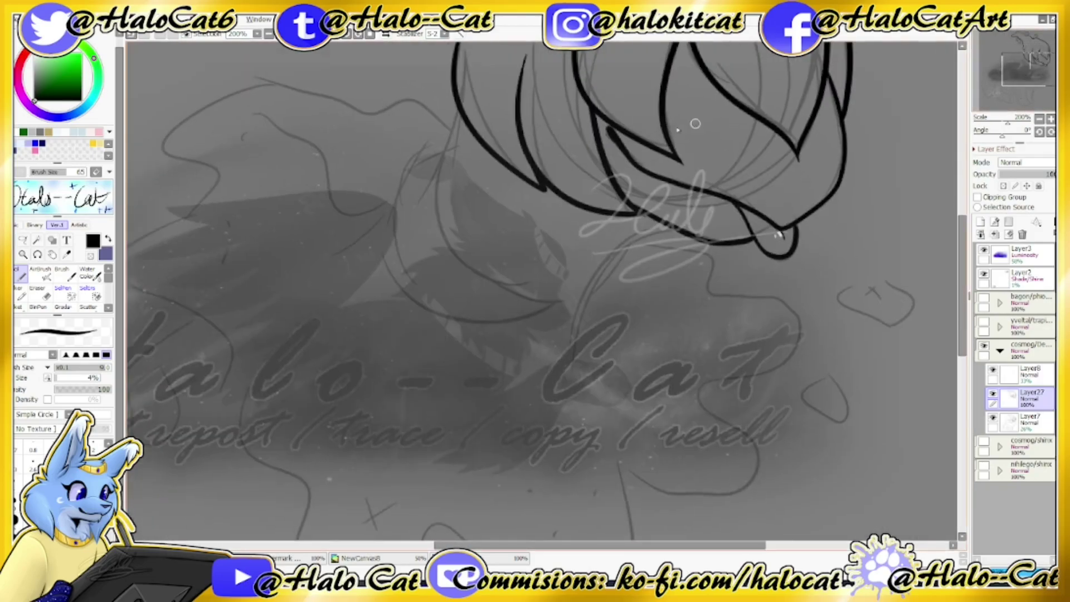
pyautogui.moveTo(1012, 68)
pyautogui.mouseDown()
pyautogui.moveTo(1006, 77)
pyautogui.moveTo(1004, 66)
pyautogui.mouseUp()
pyautogui.scroll(-5, 594, 179)
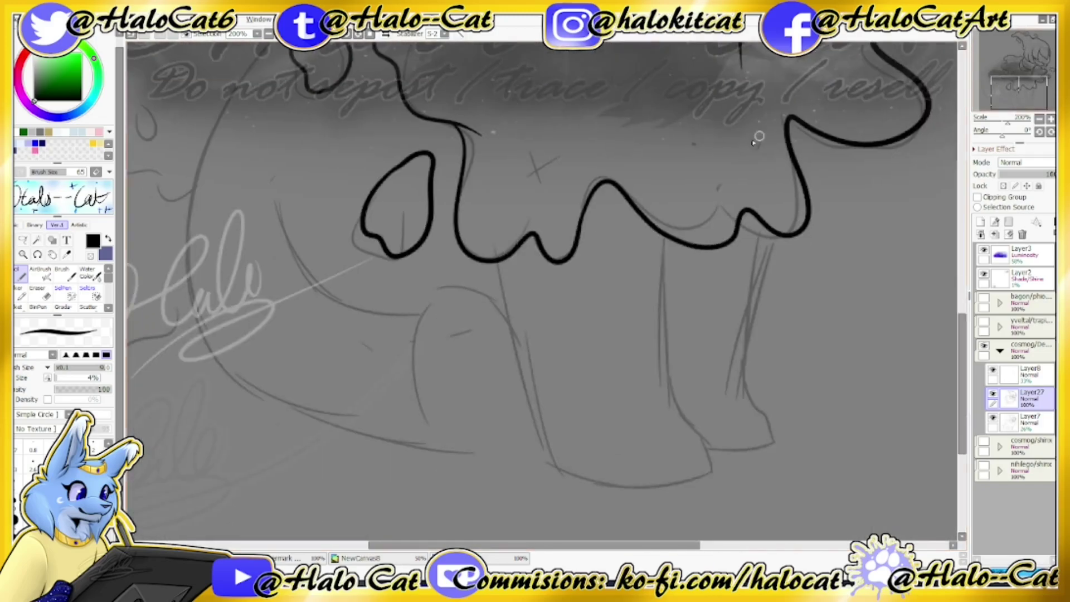
# Ink the seated body, legs and tail, and colour the body black with blue-to-purple gradients on the hair, ruff and tail.
pyautogui.moveTo(1009, 88); pyautogui.dragTo(998, 78)
pyautogui.scroll(-3, 1027, 89)
pyautogui.scroll(2, 703, 479)
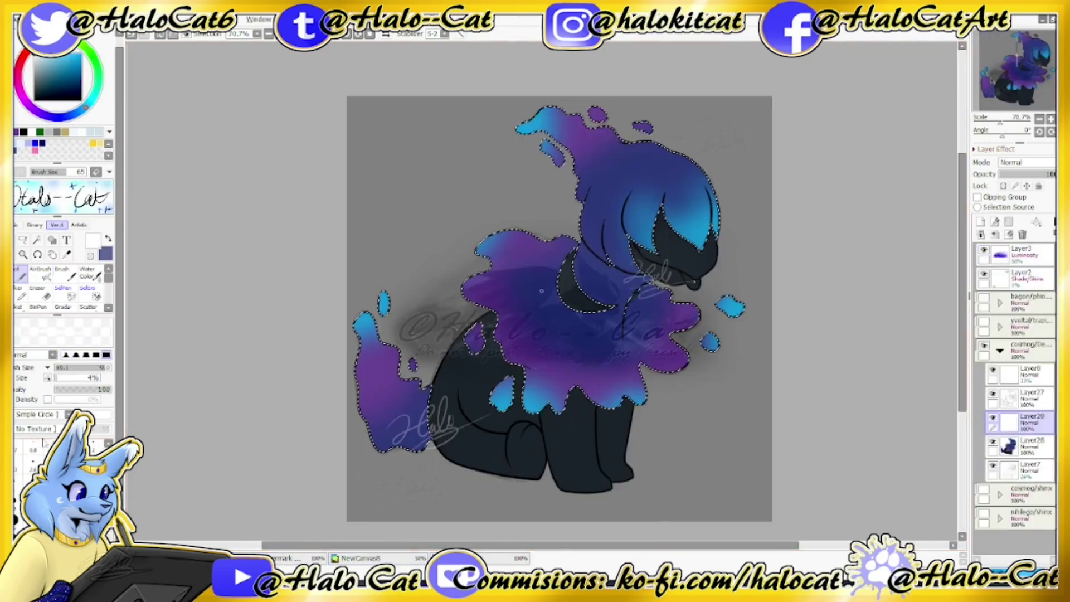
# Paint white sparkles over the tail, ruff and hair, and colour the neck crescent yellow.
pyautogui.click(372, 357)
pyautogui.click(378, 414)
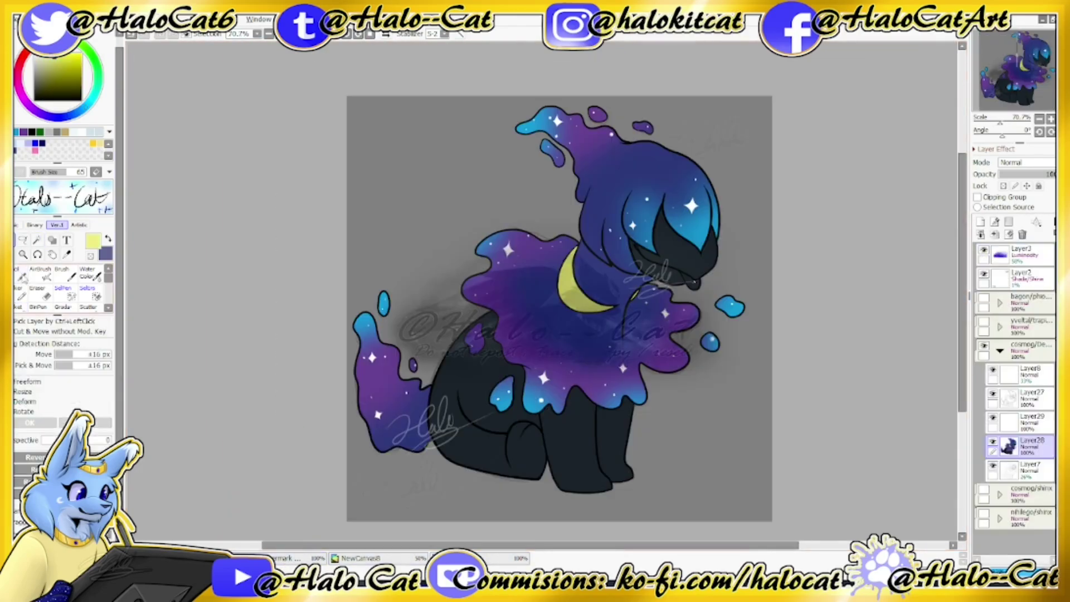
# Colour the tongue yellow and select the dark face area below the hair on the opacity-locked colour layer.
pyautogui.click(37, 239)
pyautogui.click(23, 132)
pyautogui.click(1031, 397)
pyautogui.click(23, 240)
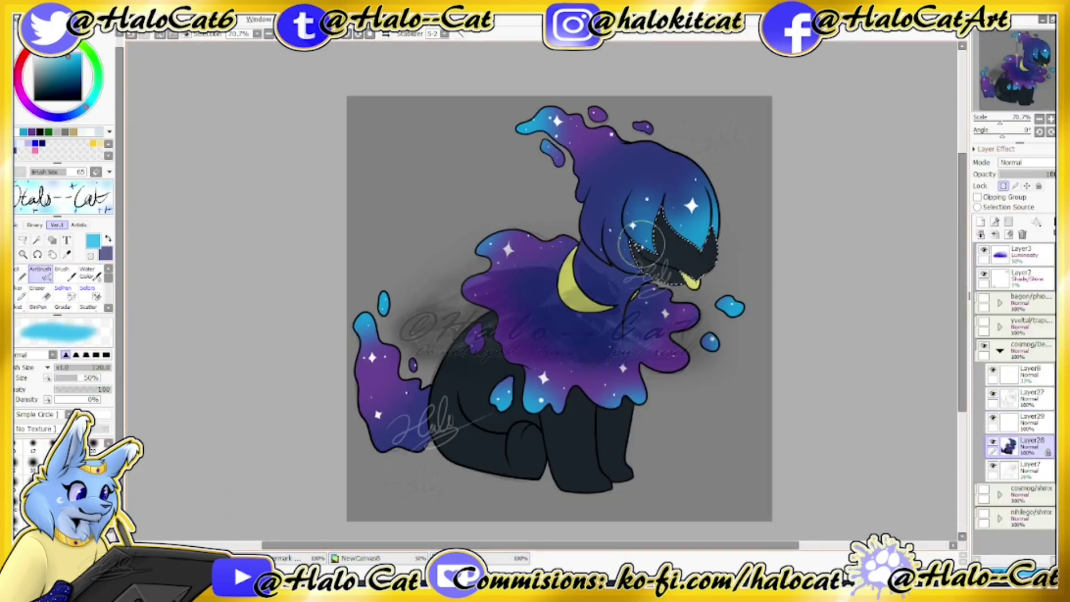
pyautogui.click(1032, 445)
# Hide the finished cosmog layer group, show the yveltal group and make its empty line-art layer active.
pyautogui.click(984, 345)
pyautogui.click(984, 322)
pyautogui.click(1031, 373)
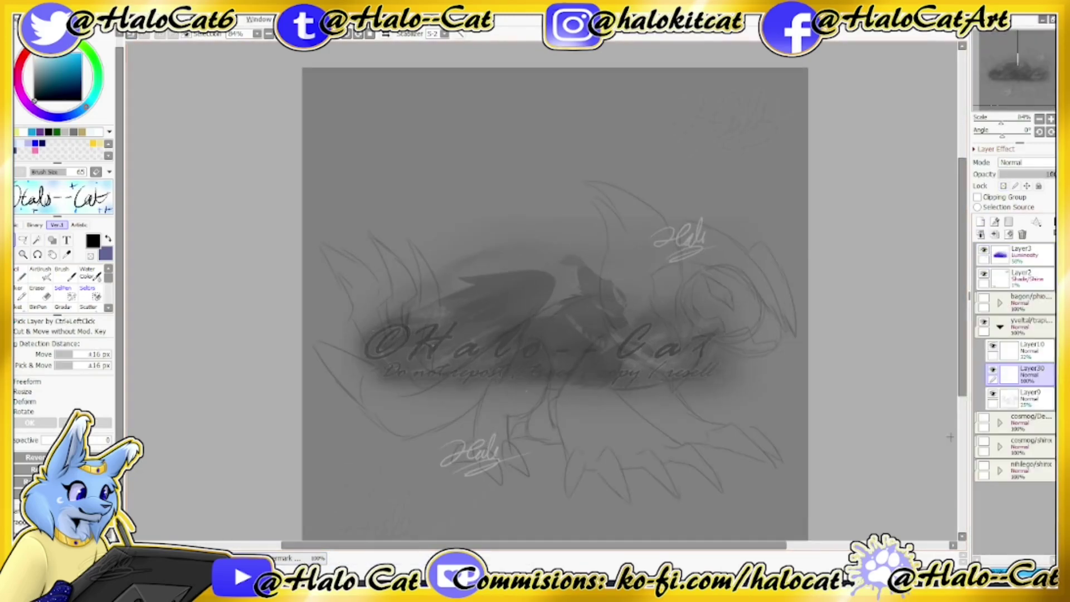
# Ink the head with its pointed crest, angular eye, zigzag mouth and jaw, plus the front edge of the ruff.
pyautogui.scroll(4, 669, 279)
pyautogui.press('n')
pyautogui.moveTo(599, 221); pyautogui.dragTo(775, 334)
pyautogui.moveTo(554, 209); pyautogui.dragTo(783, 354)
pyautogui.moveTo(669, 162); pyautogui.dragTo(803, 350)
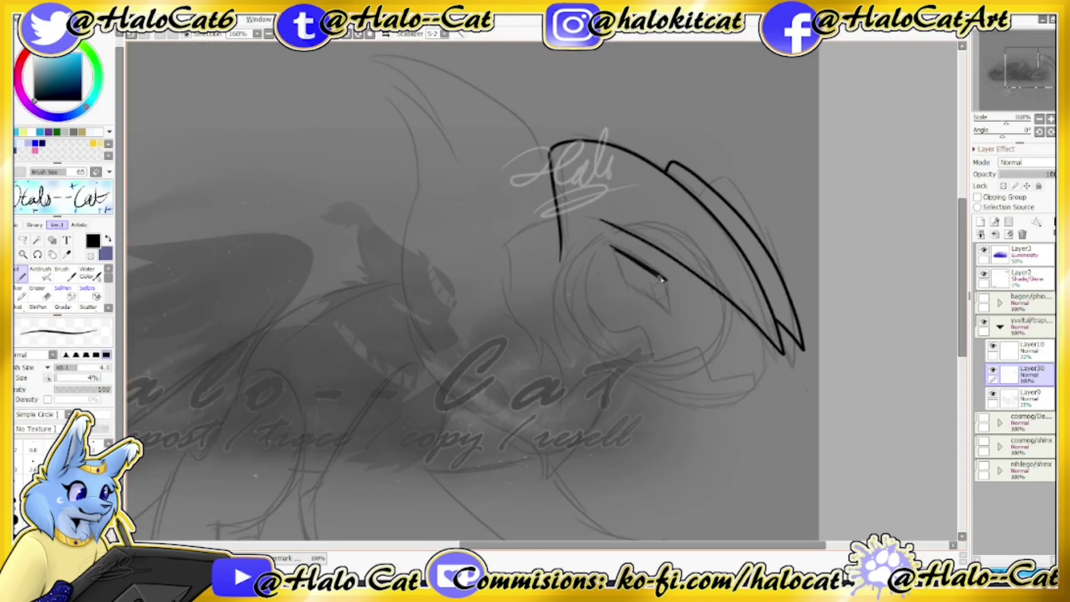
pyautogui.scroll(-3, 666, 284)
pyautogui.moveTo(795, 263)
pyautogui.mouseDown()
pyautogui.moveTo(711, 341)
pyautogui.moveTo(597, 254)
pyautogui.mouseUp()
pyautogui.moveTo(609, 234); pyautogui.dragTo(721, 289)
pyautogui.hscroll(2, 669, 279)
pyautogui.moveTo(600, 292)
pyautogui.mouseDown()
pyautogui.moveTo(547, 333)
pyautogui.moveTo(497, 156)
pyautogui.mouseUp()
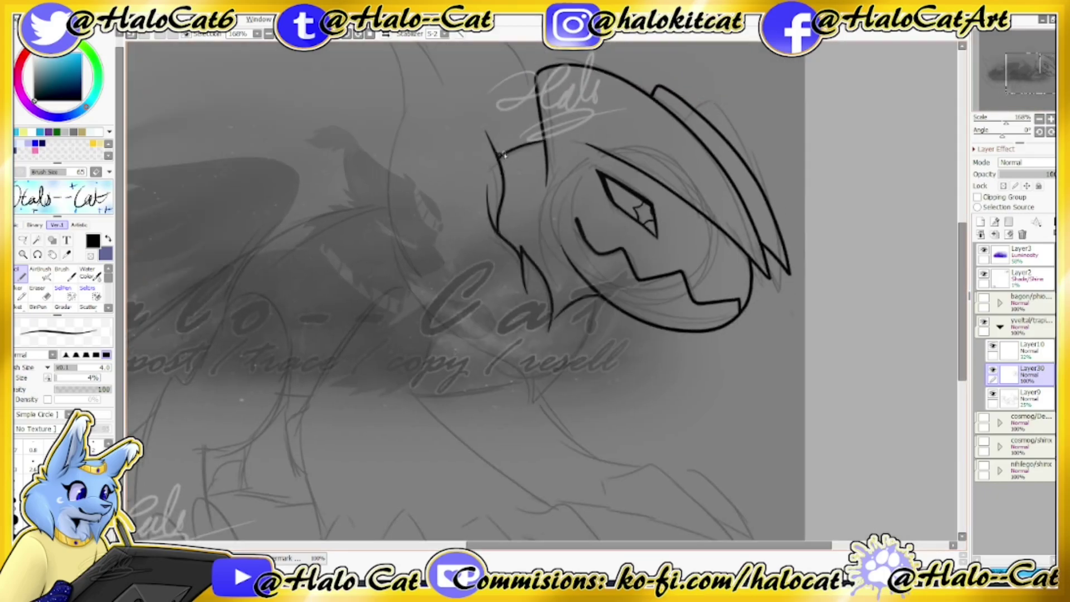
# Ink the back and lower outline of the neck ruff down to the chest.
pyautogui.hscroll(-2, 497, 156)
pyautogui.scroll(3, 491, 168)
pyautogui.moveTo(527, 372)
pyautogui.mouseDown()
pyautogui.moveTo(446, 140)
pyautogui.moveTo(628, 225)
pyautogui.mouseUp()
pyautogui.scroll(-3, 558, 223)
pyautogui.scroll(-3, 530, 223)
# Ink the near foreleg with its large claws and the zigzag band above them.
pyautogui.moveTo(504, 162); pyautogui.dragTo(406, 304)
pyautogui.moveTo(538, 198)
pyautogui.mouseDown()
pyautogui.moveTo(519, 269)
pyautogui.moveTo(647, 381)
pyautogui.mouseUp()
pyautogui.moveTo(406, 295); pyautogui.dragTo(429, 412)
pyautogui.moveTo(431, 491)
pyautogui.mouseDown()
pyautogui.moveTo(462, 429)
pyautogui.moveTo(474, 432)
pyautogui.mouseUp()
pyautogui.moveTo(568, 429); pyautogui.dragTo(661, 493)
pyautogui.moveTo(558, 385); pyautogui.dragTo(585, 378)
pyautogui.moveTo(622, 382); pyautogui.dragTo(630, 417)
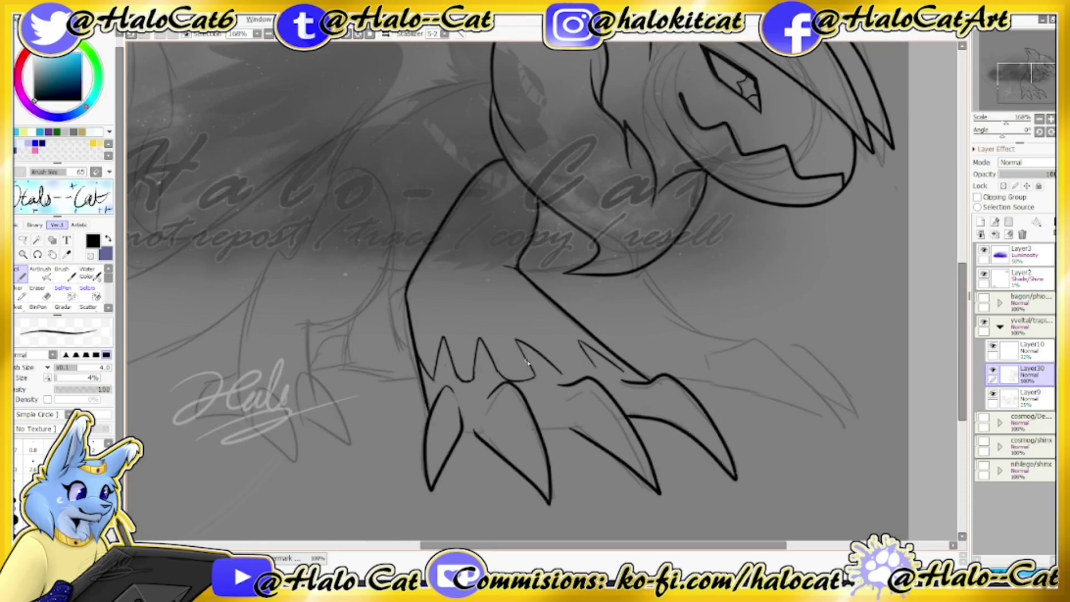
pyautogui.moveTo(410, 270); pyautogui.dragTo(427, 381)
pyautogui.press('x')
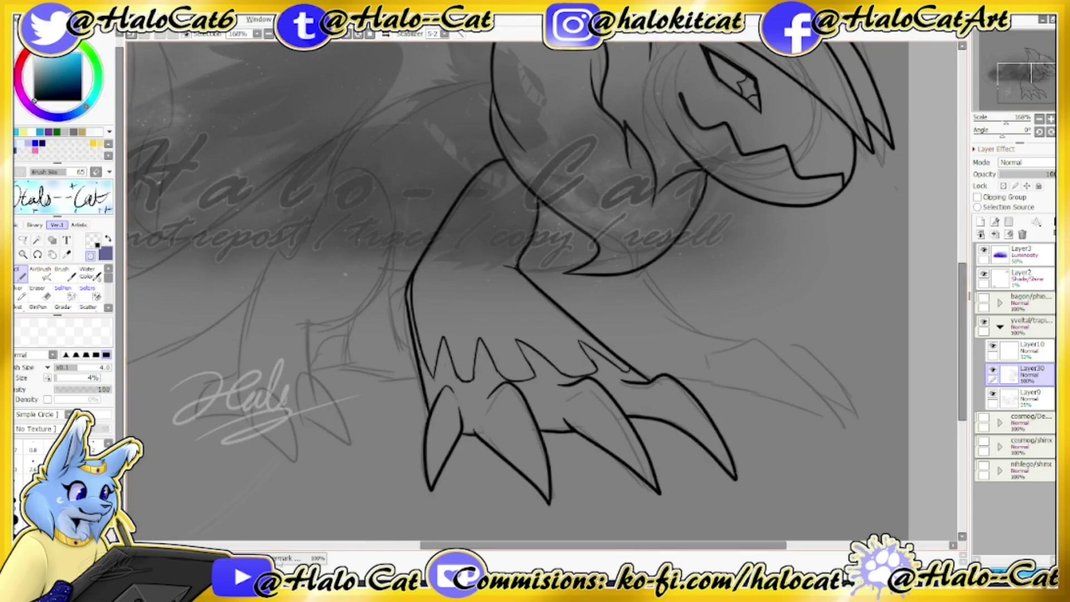
# Ink the back, the base of the tail, the hind leg with its claws and the underside behind the foreleg.
pyautogui.scroll(1, 566, 273)
pyautogui.hscroll(-3, 566, 273)
pyautogui.moveTo(662, 146); pyautogui.dragTo(424, 357)
pyautogui.scroll(2, 601, 413)
pyautogui.moveTo(600, 412)
pyautogui.mouseDown()
pyautogui.moveTo(357, 479)
pyautogui.moveTo(530, 471)
pyautogui.mouseUp()
pyautogui.moveTo(268, 284); pyautogui.dragTo(385, 445)
pyautogui.scroll(-3, 244, 362)
pyautogui.hscroll(5, 244, 363)
pyautogui.moveTo(245, 353)
pyautogui.mouseDown()
pyautogui.moveTo(235, 369)
pyautogui.moveTo(285, 365)
pyautogui.mouseUp()
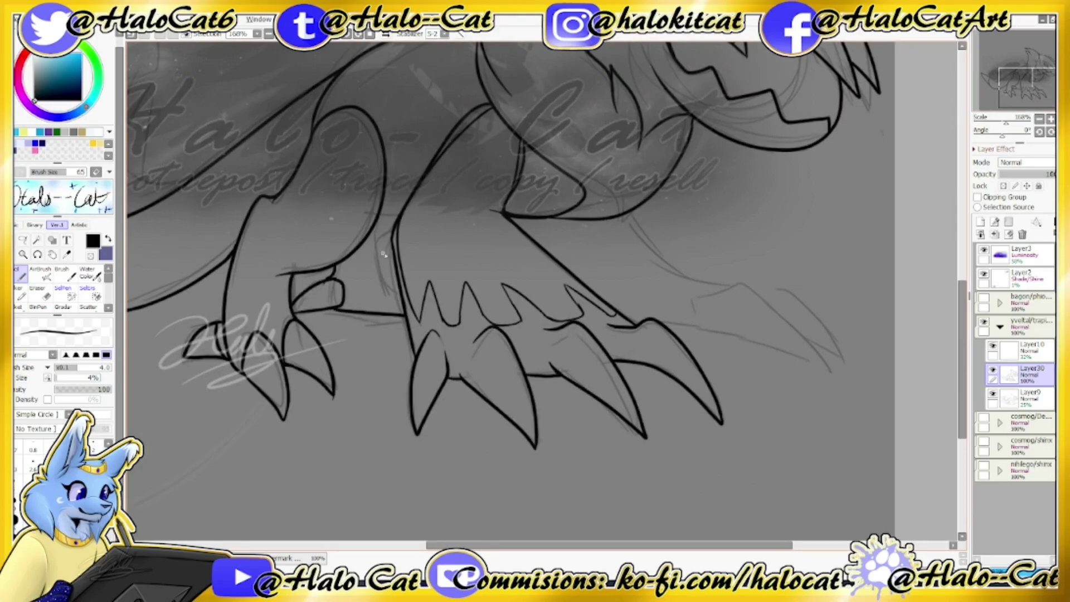
pyautogui.hotkey('ctrl', 'z')
pyautogui.moveTo(333, 266); pyautogui.dragTo(334, 278)
# Ink the far foreleg with its long claws and zigzag band, and touch up the line where the forelegs overlap.
pyautogui.hscroll(5, 501, 278)
pyautogui.moveTo(432, 295); pyautogui.dragTo(502, 286)
pyautogui.moveTo(536, 248); pyautogui.dragTo(591, 312)
pyautogui.scroll(2, 545, 336)
pyautogui.hscroll(-2, 544, 336)
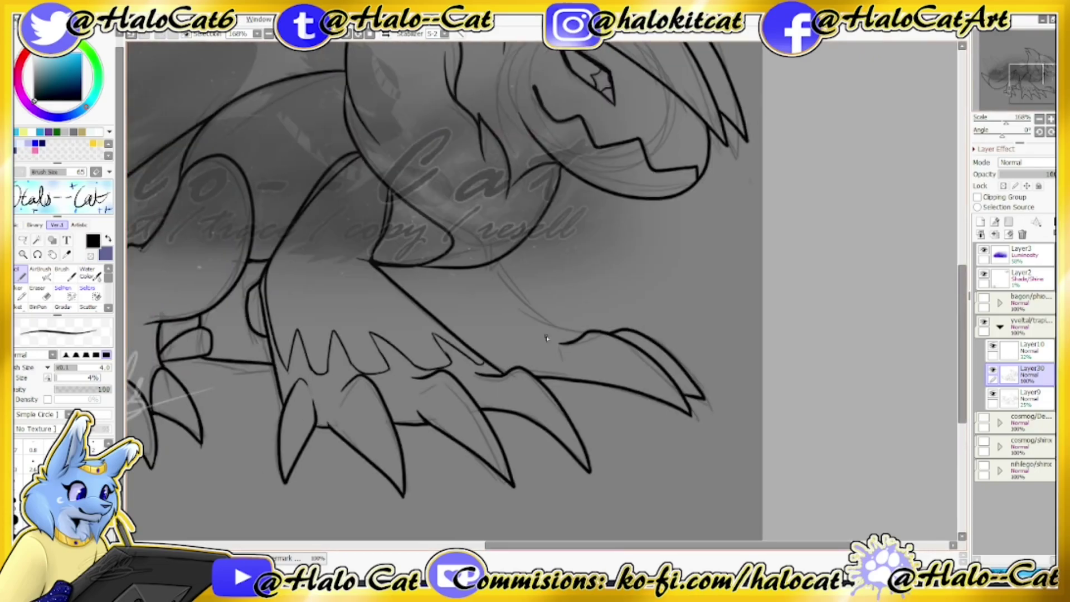
pyautogui.moveTo(391, 266); pyautogui.dragTo(528, 343)
pyautogui.moveTo(582, 334); pyautogui.dragTo(531, 313)
pyautogui.hscroll(-5, 623, 355)
pyautogui.scroll(1, 622, 355)
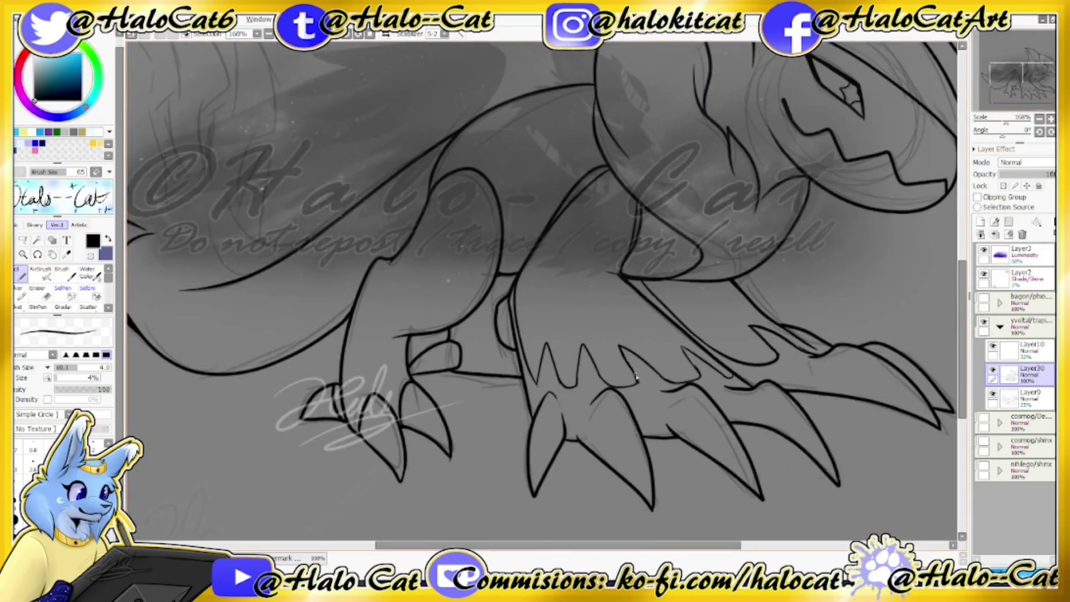
pyautogui.press('e')
pyautogui.moveTo(704, 353); pyautogui.dragTo(722, 381)
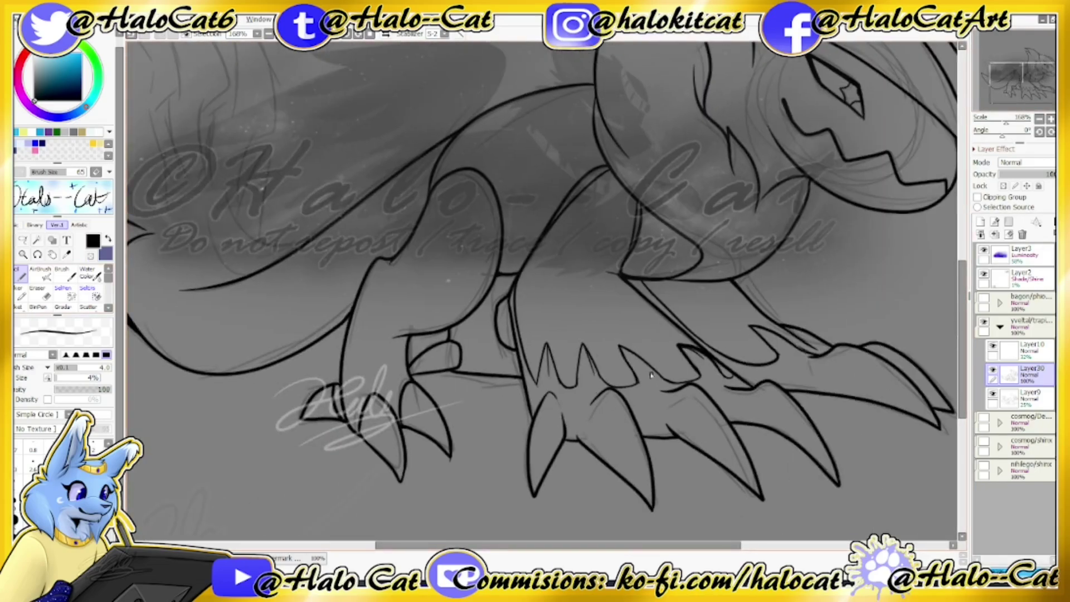
# Ink the pointed tufts behind the head and the facial stripe below the eye, undoing the thin strand across the neck.
pyautogui.scroll(5, 689, 468)
pyautogui.hscroll(2, 689, 467)
pyautogui.moveTo(387, 206); pyautogui.dragTo(582, 279)
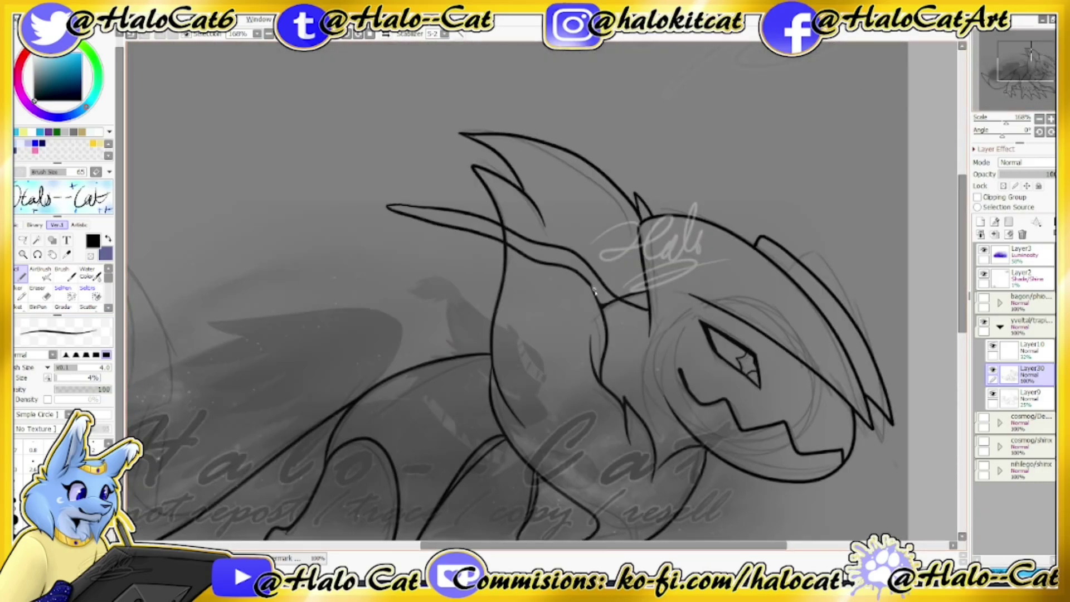
pyautogui.hotkey('ctrl', 'z')
pyautogui.hscroll(3, 769, 390)
pyautogui.scroll(-1, 769, 389)
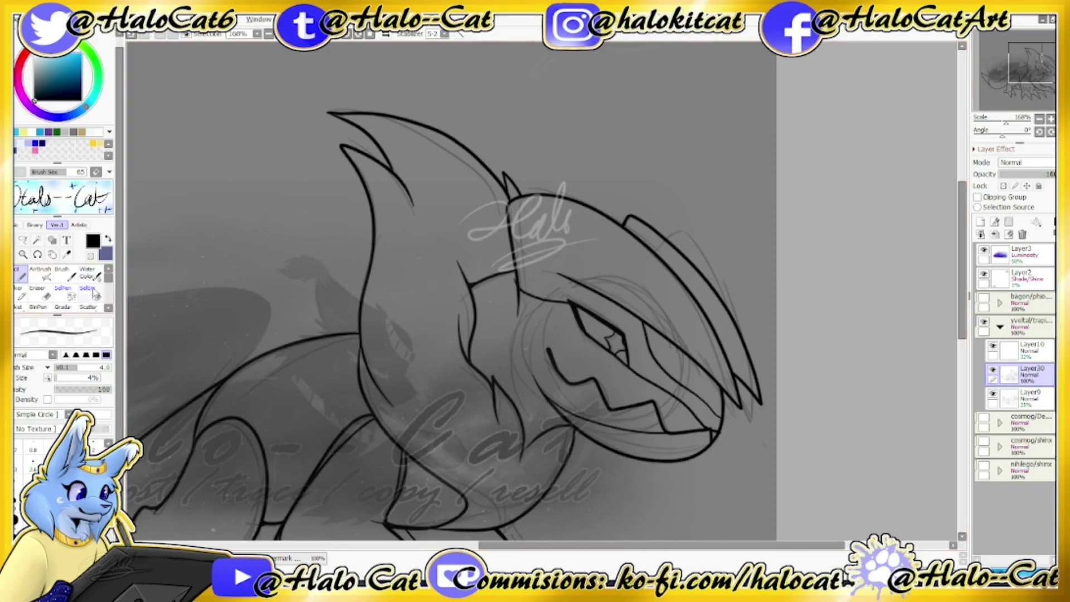
# Ink the tall pointed spikes of the tail and clean up their overlapping lines.
pyautogui.hscroll(-10, 269, 243)
pyautogui.scroll(-1, 270, 243)
pyautogui.moveTo(357, 335)
pyautogui.mouseDown()
pyautogui.moveTo(329, 424)
pyautogui.moveTo(383, 409)
pyautogui.mouseUp()
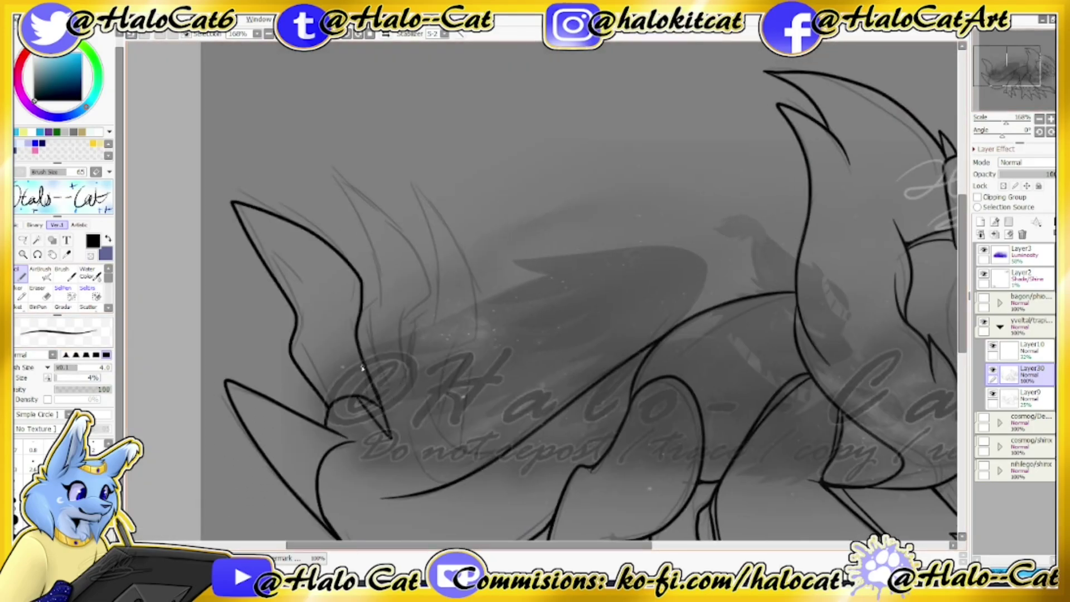
pyautogui.moveTo(418, 458)
pyautogui.mouseDown()
pyautogui.moveTo(409, 354)
pyautogui.moveTo(356, 271)
pyautogui.mouseUp()
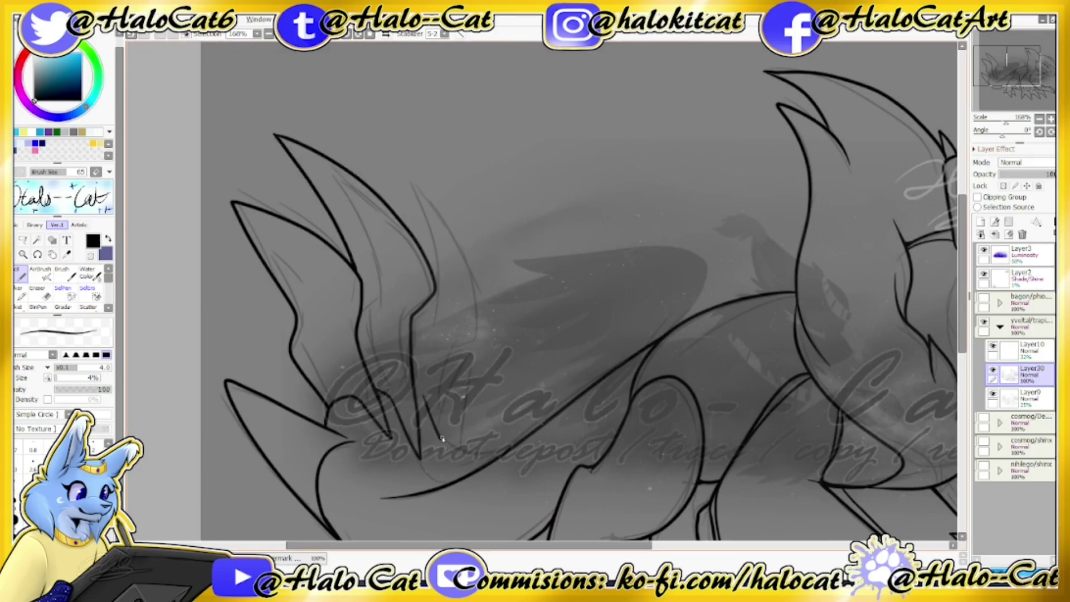
pyautogui.moveTo(440, 438)
pyautogui.mouseDown()
pyautogui.moveTo(447, 352)
pyautogui.moveTo(377, 188)
pyautogui.mouseUp()
pyautogui.moveTo(449, 446)
pyautogui.mouseDown()
pyautogui.moveTo(479, 346)
pyautogui.moveTo(420, 230)
pyautogui.moveTo(385, 379)
pyautogui.mouseUp()
pyautogui.hotkey('ctrl', 'z')
pyautogui.moveTo(428, 214); pyautogui.dragTo(344, 377)
pyautogui.moveTo(362, 379)
pyautogui.mouseDown()
pyautogui.moveTo(454, 259)
pyautogui.moveTo(451, 309)
pyautogui.mouseUp()
pyautogui.press('x')
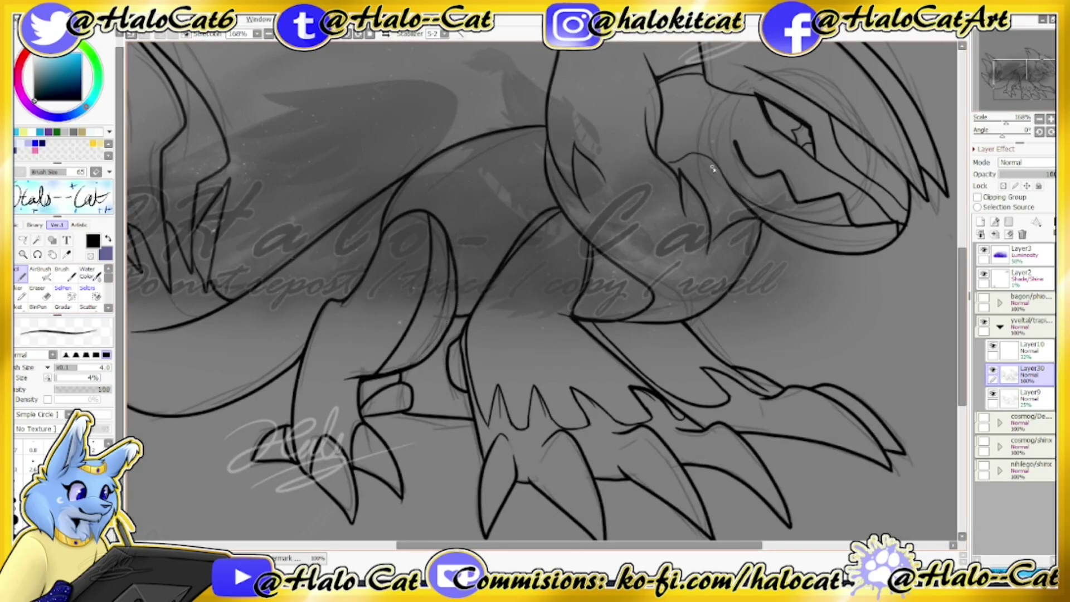
# Select the character's silhouette and fill it with red on a new layer beneath the line art.
pyautogui.press('w')
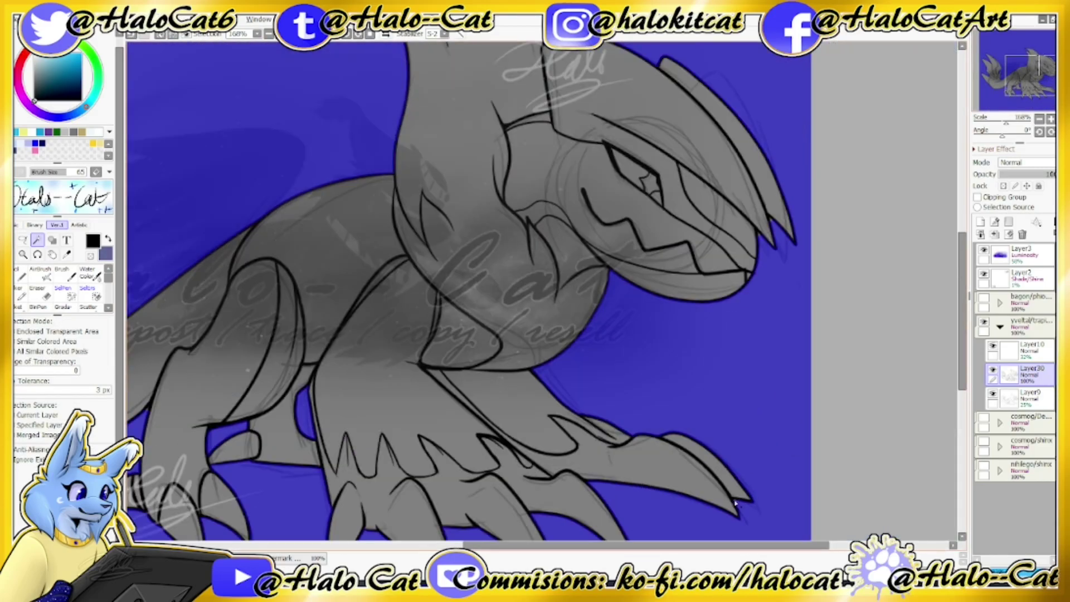
pyautogui.hotkey('ctrl', 'i')
pyautogui.hotkey('ctrl', 'shift', 'n')
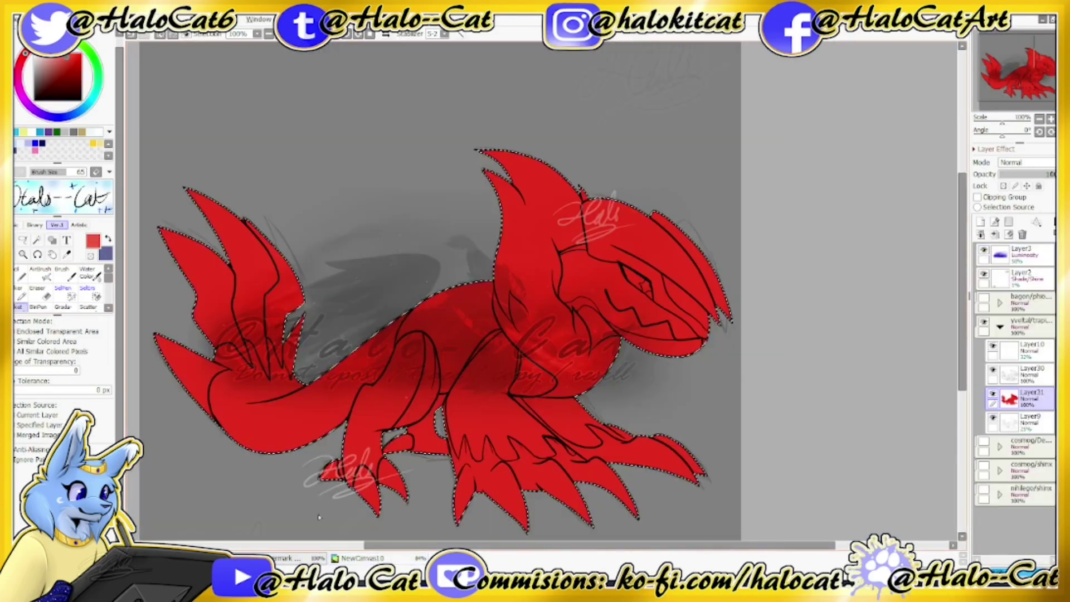
# Airbrush light highlights on the red body, colour the ruff grey and paint the claws, tail spikes and crest dark grey.
pyautogui.press('a')
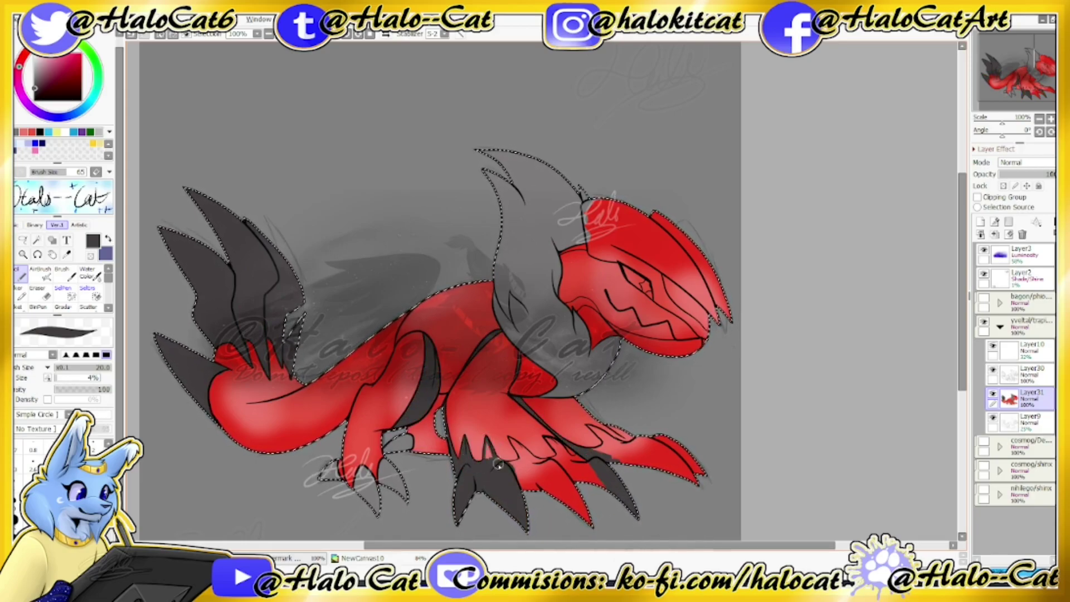
pyautogui.hotkey('ctrl', 'z')
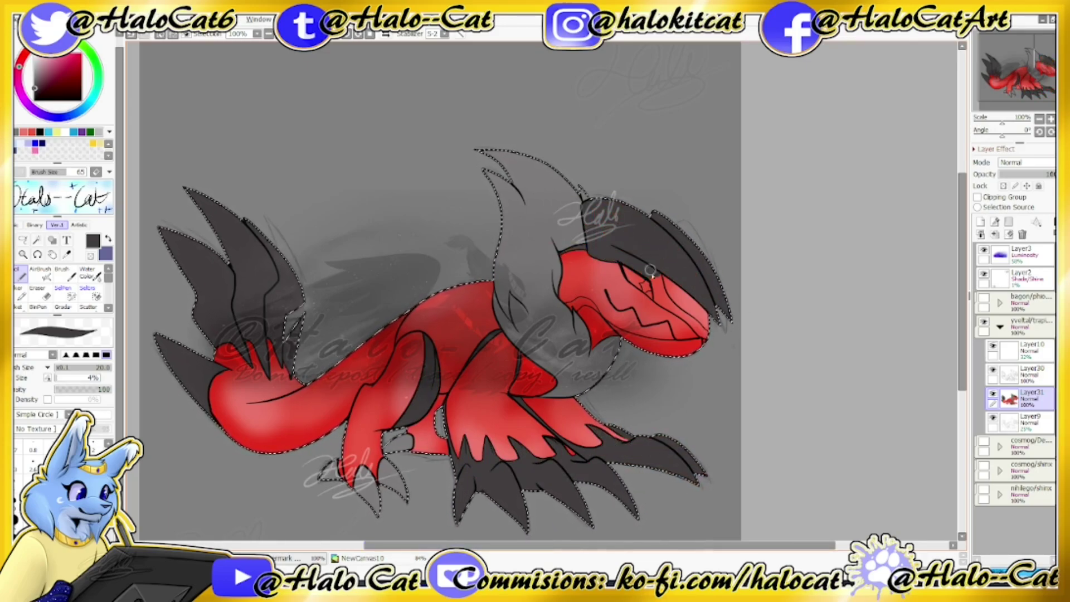
pyautogui.click(686, 346)
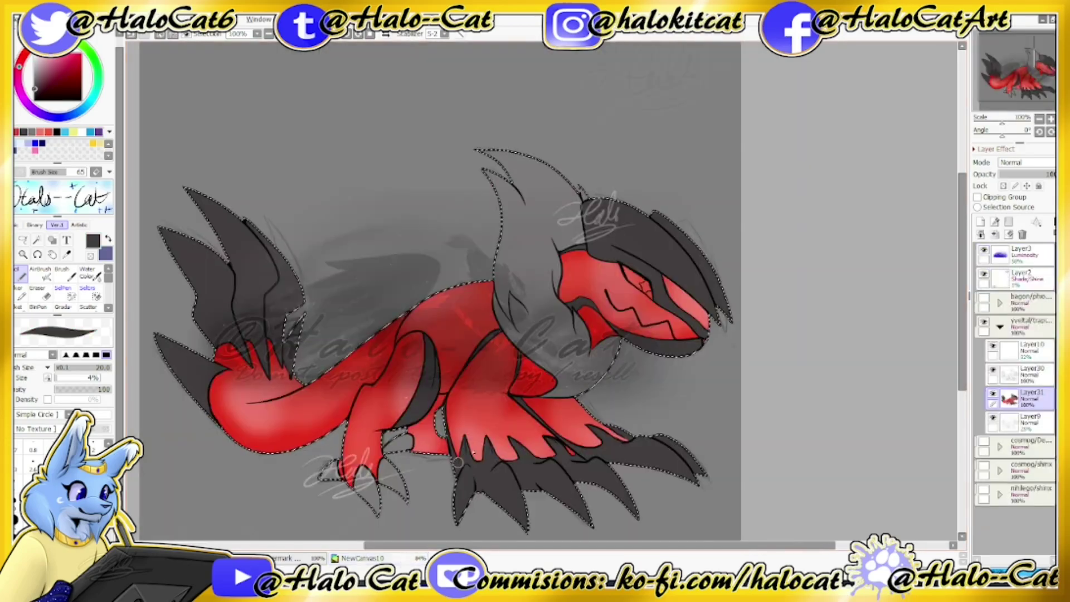
# Add a low-opacity Shade-mode layer above the colours, and paint the eye black with a white star on the colour layer.
pyautogui.click(980, 222)
pyautogui.moveTo(1051, 174); pyautogui.dragTo(1020, 174)
pyautogui.click(1031, 419)
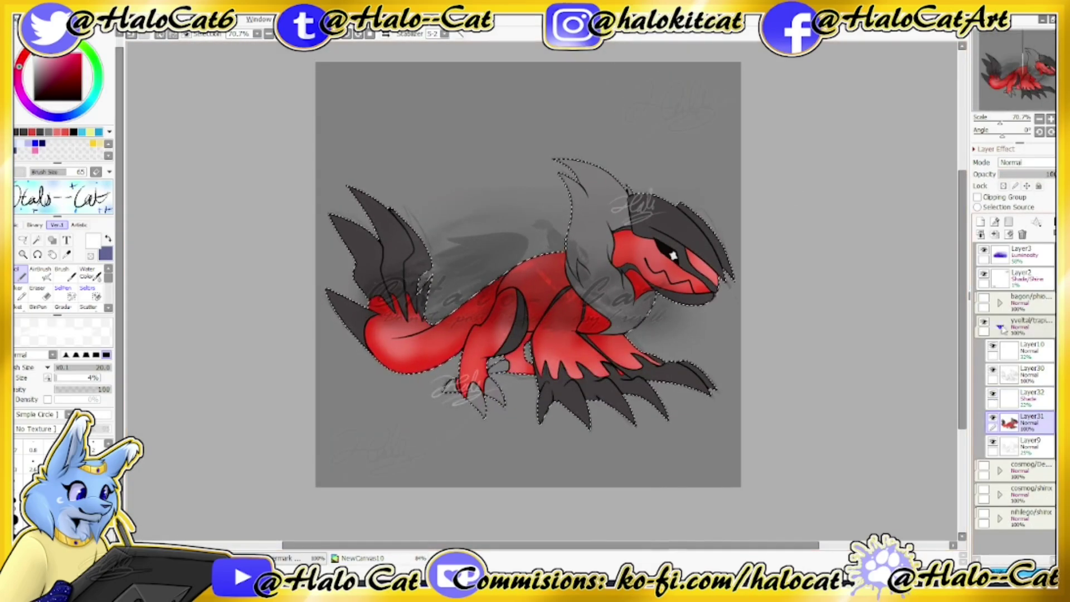
# Show only the bagon layer group with new layers, and ink the head's closed eye, long curved streamer, fang and jaw.
pyautogui.click(980, 222)
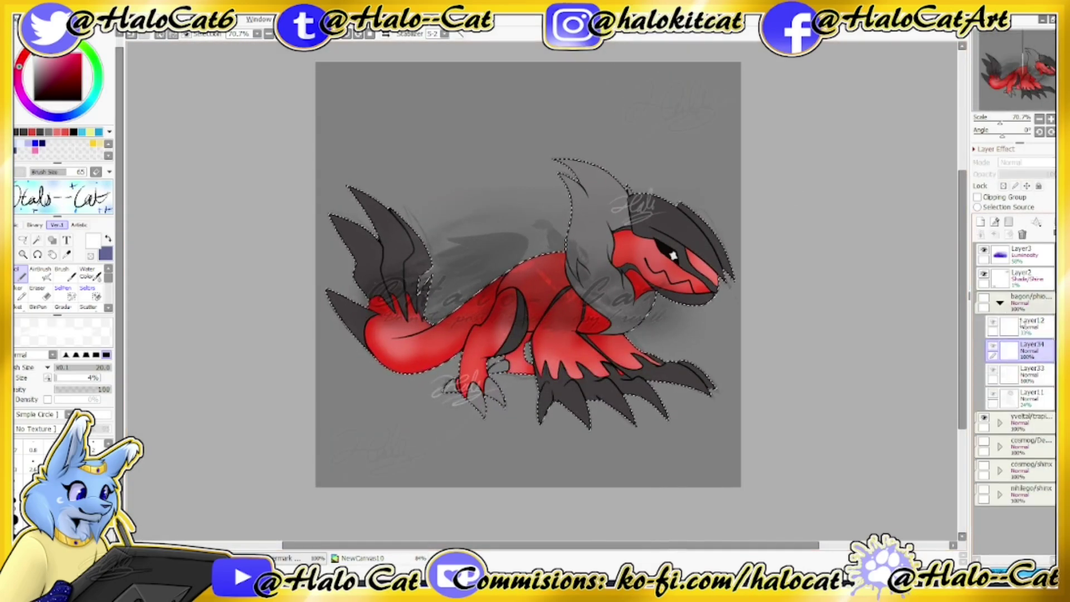
pyautogui.click(983, 418)
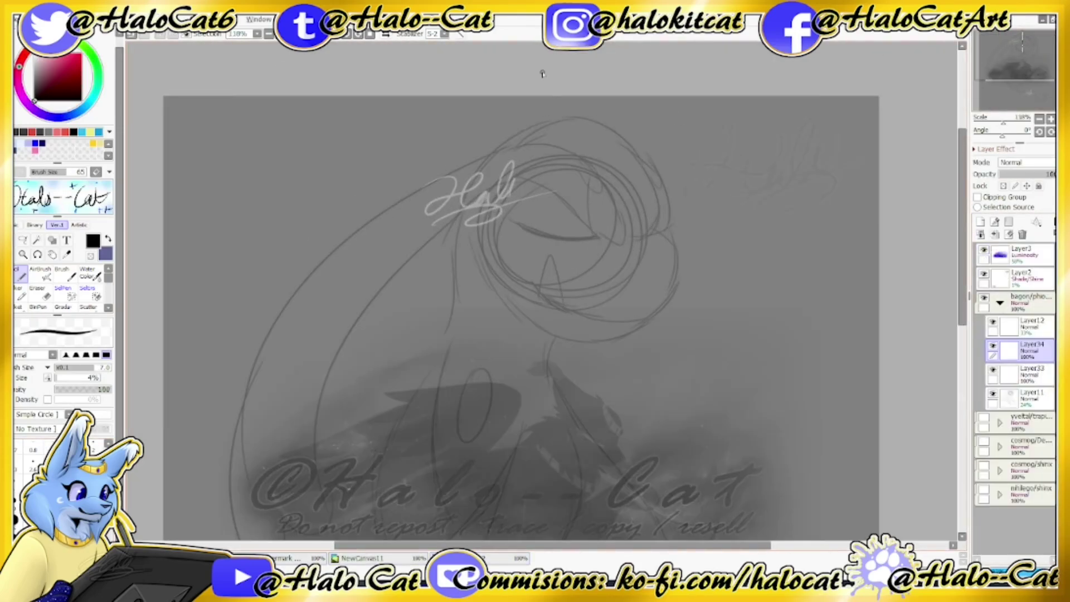
pyautogui.moveTo(522, 226); pyautogui.dragTo(605, 240)
pyautogui.moveTo(402, 198); pyautogui.dragTo(605, 239)
pyautogui.moveTo(502, 278); pyautogui.dragTo(590, 206)
pyautogui.moveTo(492, 126); pyautogui.dragTo(324, 499)
pyautogui.moveTo(688, 162); pyautogui.dragTo(365, 499)
pyautogui.moveTo(591, 206); pyautogui.dragTo(520, 294)
pyautogui.moveTo(647, 252)
pyautogui.mouseDown()
pyautogui.moveTo(527, 146)
pyautogui.moveTo(683, 245)
pyautogui.mouseUp()
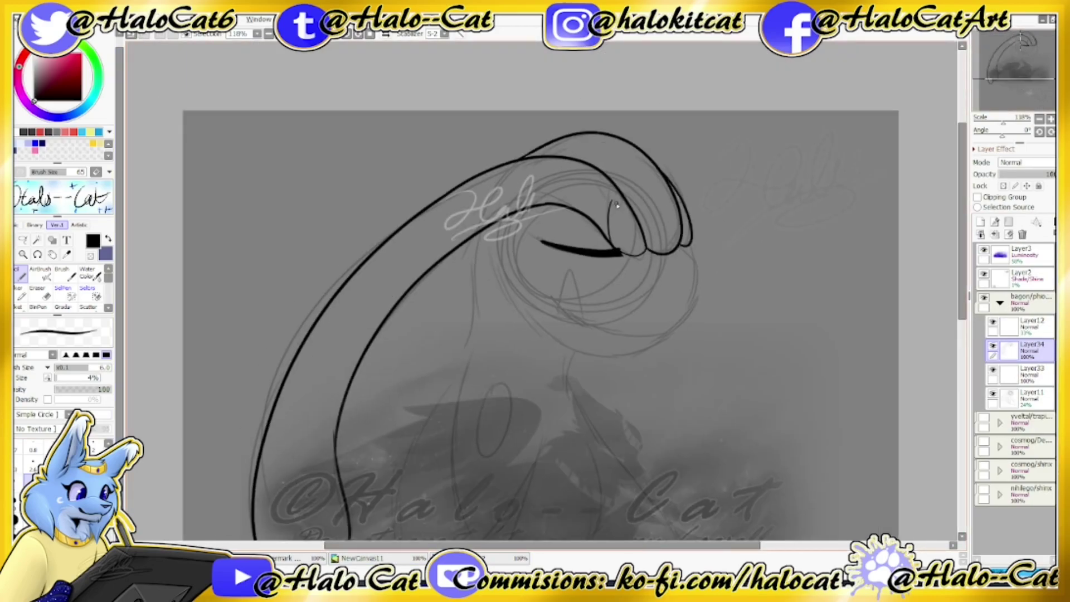
pyautogui.hotkey('ctrl', 'z')
pyautogui.moveTo(559, 310)
pyautogui.mouseDown()
pyautogui.moveTo(584, 292)
pyautogui.moveTo(567, 277)
pyautogui.mouseUp()
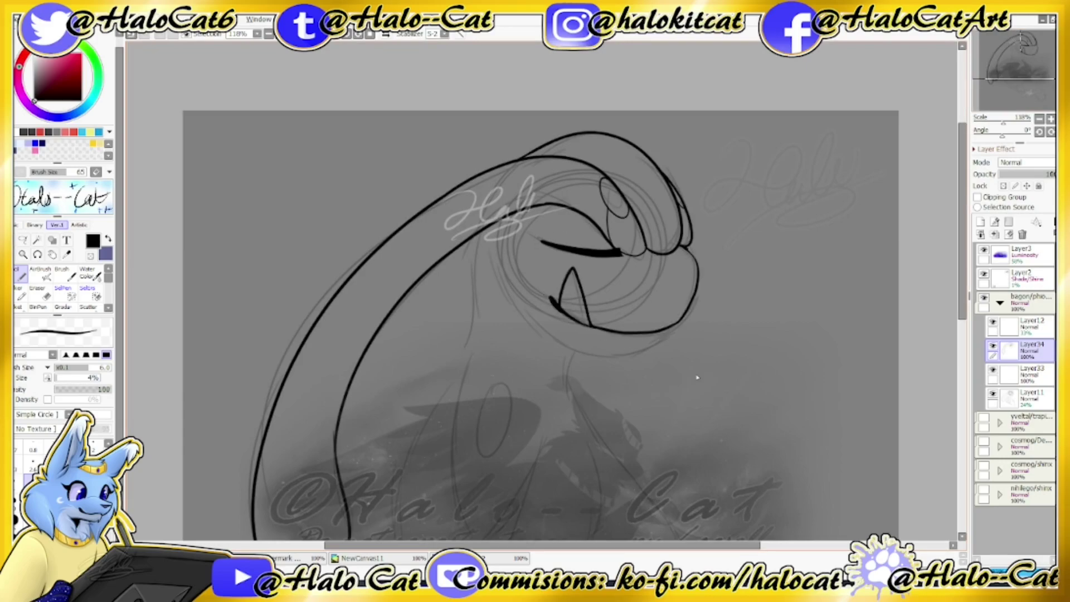
# Ink the second streamer, the neck, the body with its oval chest gem, the folded arm, and the legs and feet.
pyautogui.moveTo(476, 250); pyautogui.dragTo(534, 125)
pyautogui.moveTo(566, 255); pyautogui.dragTo(557, 253)
pyautogui.moveTo(600, 198); pyautogui.dragTo(731, 208)
pyautogui.moveTo(633, 224); pyautogui.dragTo(627, 279)
pyautogui.moveTo(599, 315)
pyautogui.mouseDown()
pyautogui.moveTo(499, 467)
pyautogui.moveTo(658, 329)
pyautogui.mouseUp()
pyautogui.moveTo(528, 213)
pyautogui.mouseDown()
pyautogui.moveTo(472, 418)
pyautogui.moveTo(358, 279)
pyautogui.mouseUp()
pyautogui.moveTo(508, 324); pyautogui.dragTo(624, 423)
pyautogui.moveTo(510, 118); pyautogui.dragTo(712, 473)
pyautogui.moveTo(624, 424); pyautogui.dragTo(679, 476)
pyautogui.hotkey('ctrl', 'z')
pyautogui.moveTo(446, 348); pyautogui.dragTo(576, 430)
pyautogui.press('c')
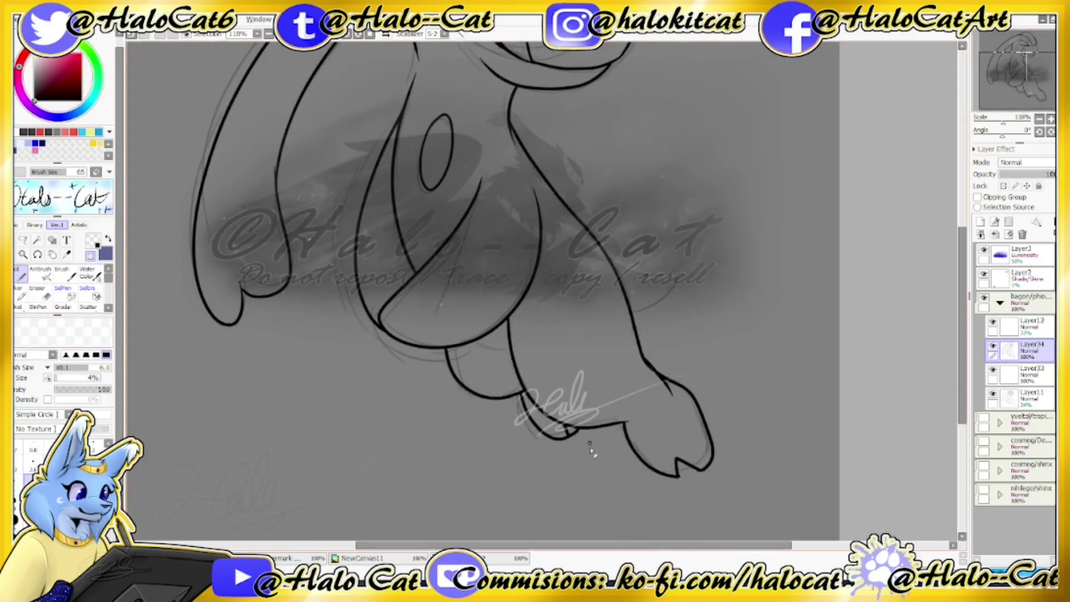
# Fill the character with light blue on the layer below the lines and paint darker blue on the crest spots, eyelid and lower lip.
pyautogui.scroll(-3, 483, 290)
pyautogui.scroll(3, 482, 290)
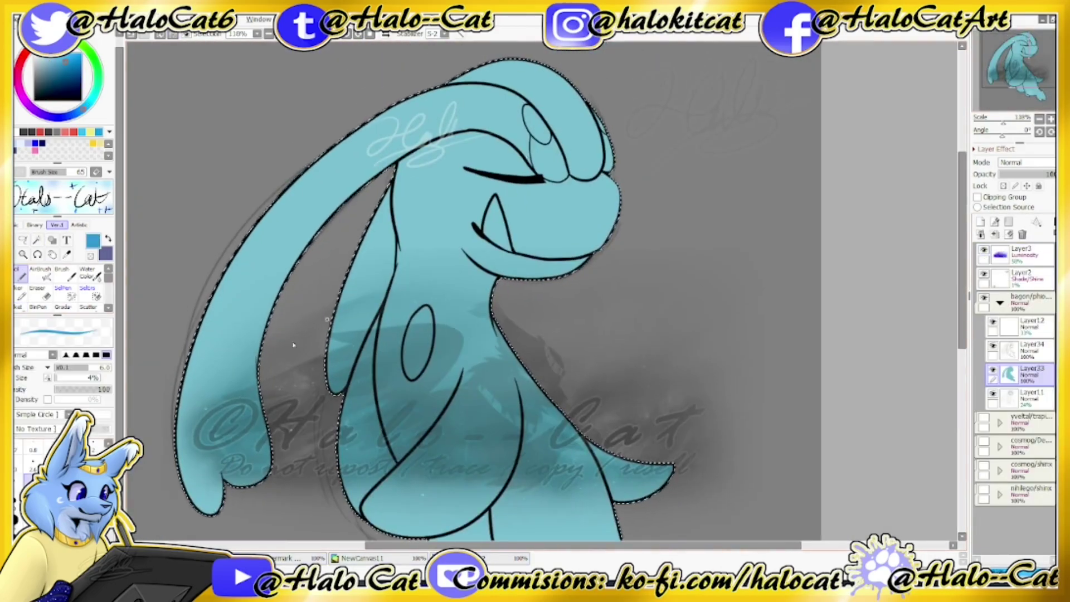
pyautogui.moveTo(527, 89); pyautogui.dragTo(552, 148)
pyautogui.moveTo(465, 167)
pyautogui.mouseDown()
pyautogui.moveTo(538, 184)
pyautogui.moveTo(532, 175)
pyautogui.mouseUp()
pyautogui.moveTo(460, 237); pyautogui.dragTo(585, 259)
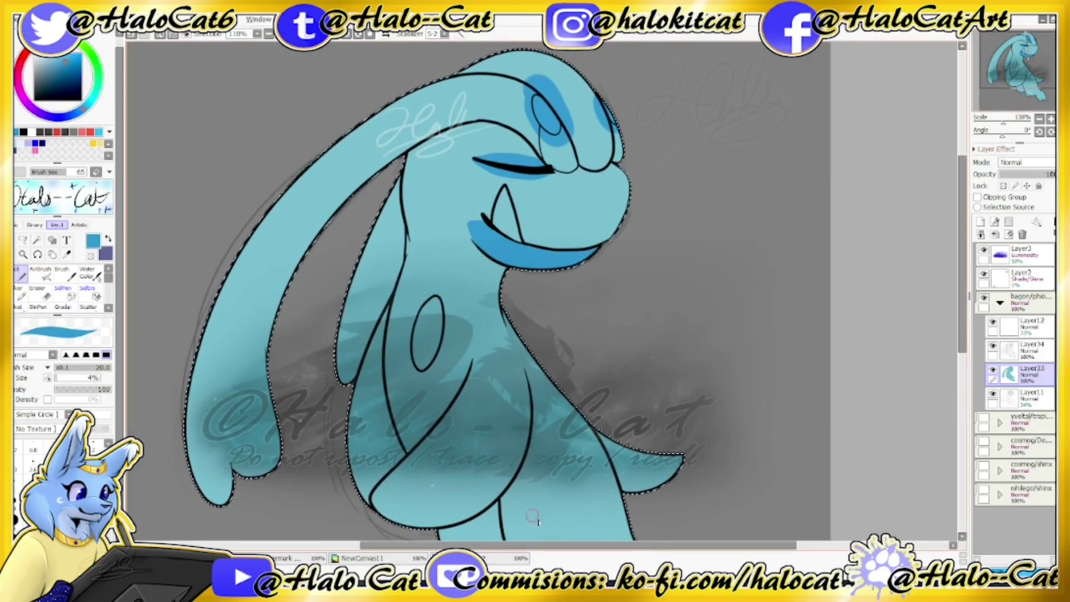
pyautogui.scroll(-3, 479, 334)
pyautogui.moveTo(440, 348); pyautogui.dragTo(480, 362)
# Paint both long head streamers and the crest light grey, keeping the blue spots.
pyautogui.scroll(3, 609, 439)
pyautogui.keyDown('alt'); pyautogui.click(360, 196); pyautogui.keyUp('alt')
pyautogui.moveTo(229, 485); pyautogui.dragTo(313, 407)
pyautogui.moveTo(412, 218); pyautogui.dragTo(379, 396)
pyautogui.moveTo(440, 183); pyautogui.dragTo(407, 312)
pyautogui.moveTo(512, 79)
pyautogui.mouseDown()
pyautogui.moveTo(417, 146)
pyautogui.moveTo(491, 131)
pyautogui.mouseUp()
# Paint a darker blue patch on the side of the head, the fang white and the oval chest gem shaded red.
pyautogui.moveTo(471, 184); pyautogui.dragTo(492, 206)
pyautogui.moveTo(427, 175)
pyautogui.mouseDown()
pyautogui.moveTo(459, 163)
pyautogui.moveTo(490, 204)
pyautogui.mouseUp()
pyautogui.moveTo(496, 139); pyautogui.dragTo(528, 158)
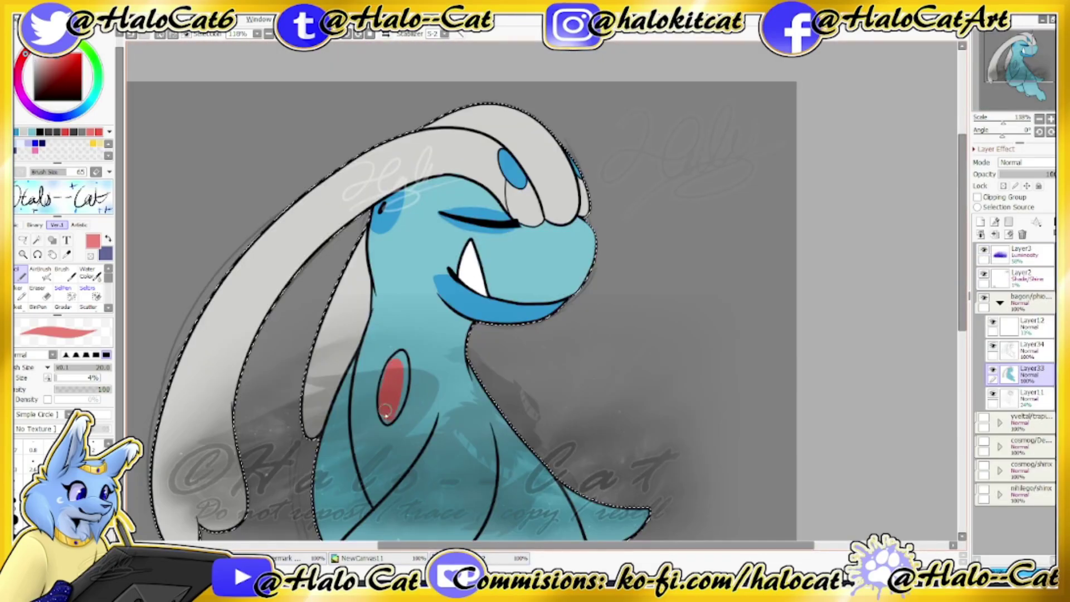
pyautogui.moveTo(400, 357)
pyautogui.mouseDown()
pyautogui.moveTo(395, 415)
pyautogui.moveTo(404, 348)
pyautogui.mouseUp()
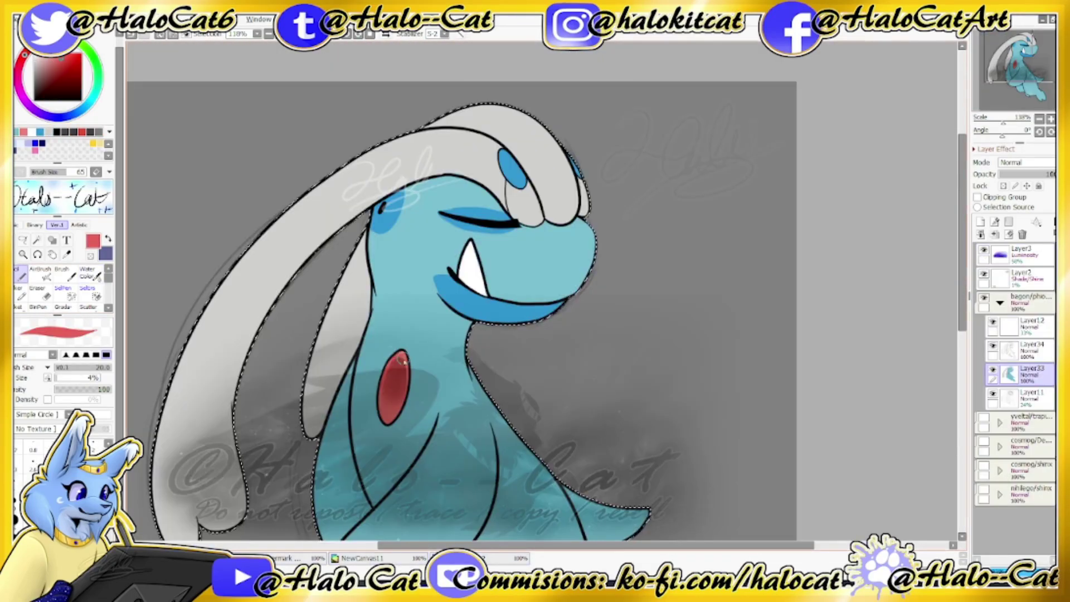